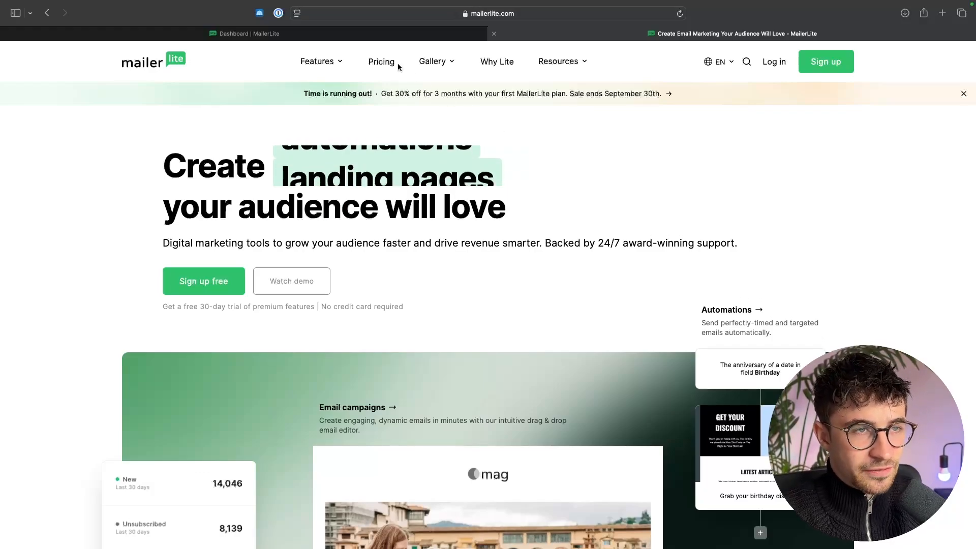
# - Open the MailerLite pricing page and examine the Free plan's price and subscriber limit alongside the paid plans
pyautogui.click(382, 61)
pyautogui.scroll(-6, 162, 165)
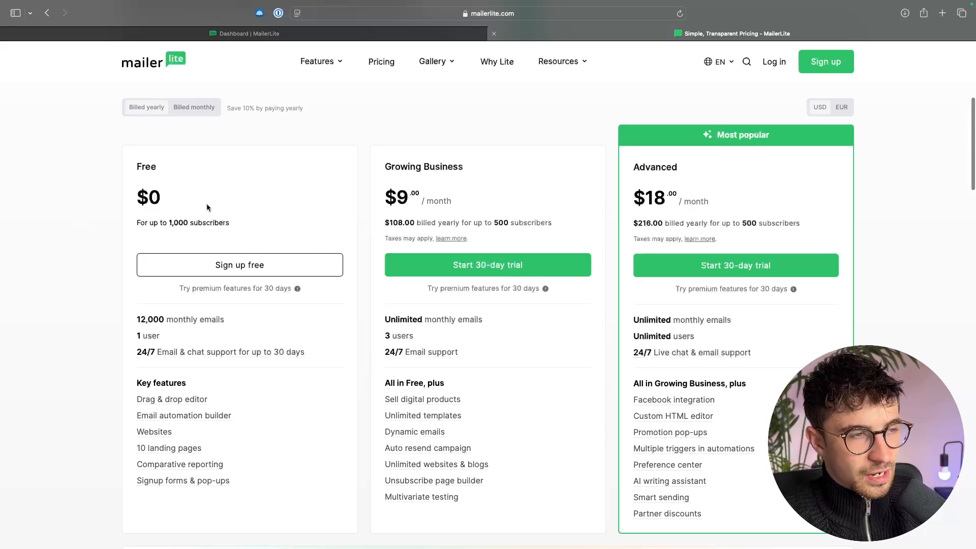
pyautogui.moveTo(133, 221); pyautogui.dragTo(268, 224)
pyautogui.click(268, 219)
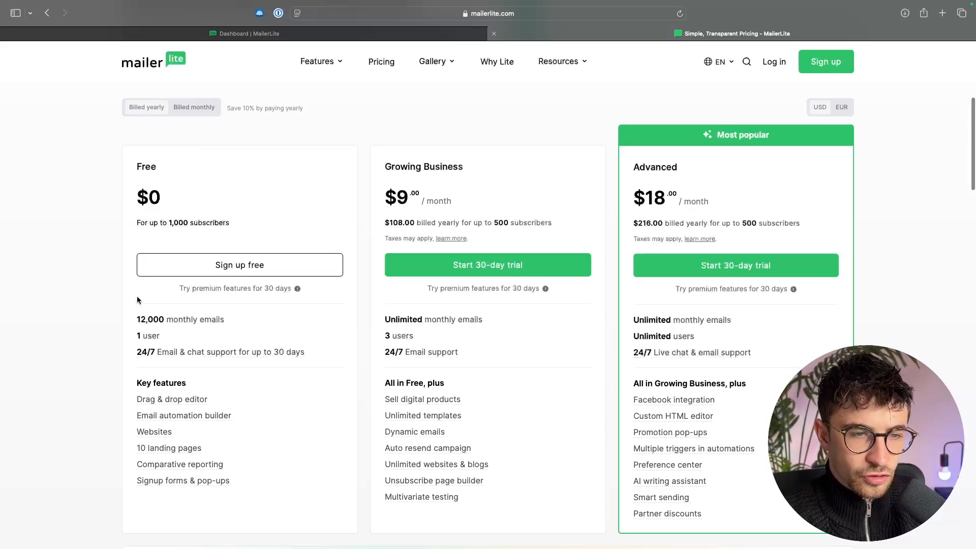
pyautogui.scroll(1, 580, 269)
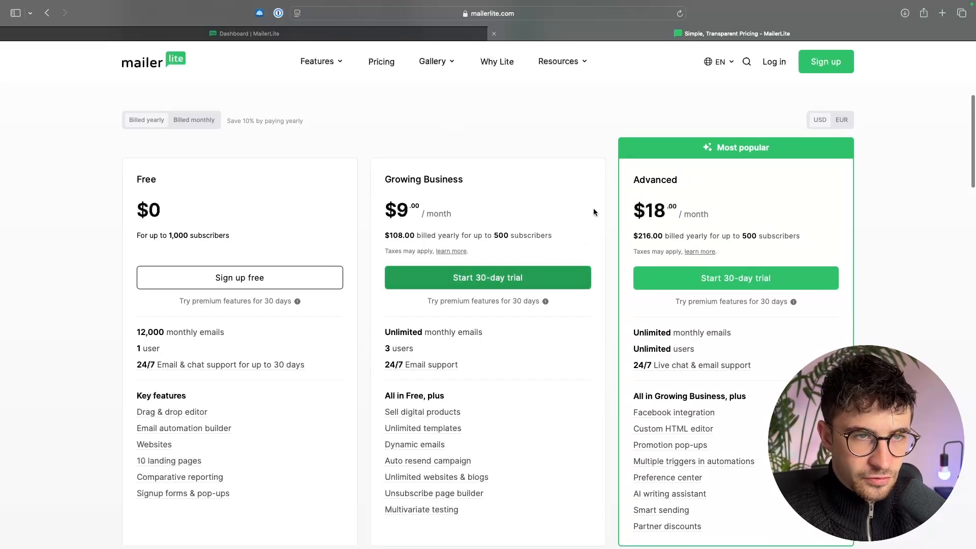
# - Close the pricing page and open the Campaigns section of the account dashboard
pyautogui.press('super+w')
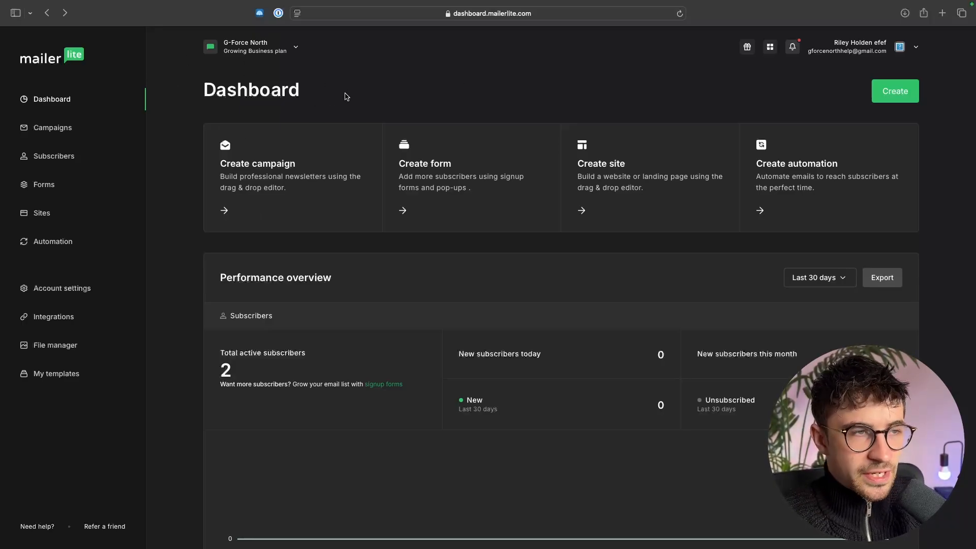
pyautogui.click(77, 130)
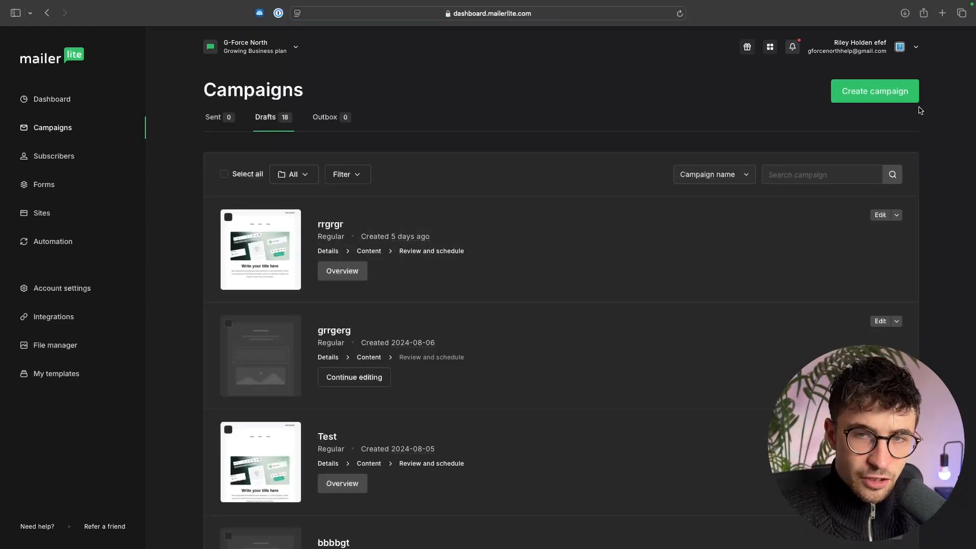
pyautogui.click(874, 91)
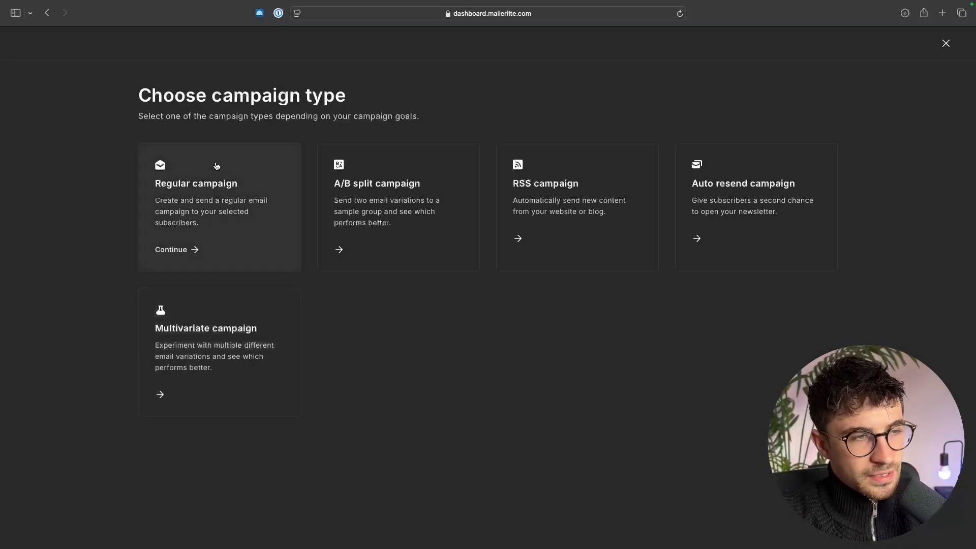
pyautogui.click(241, 158)
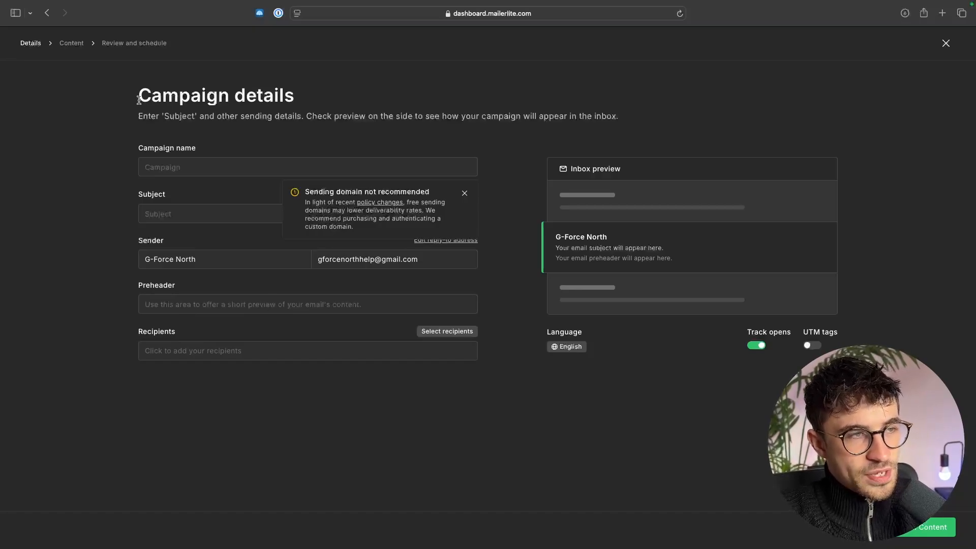
pyautogui.moveTo(139, 100); pyautogui.dragTo(299, 100)
pyautogui.click(342, 102)
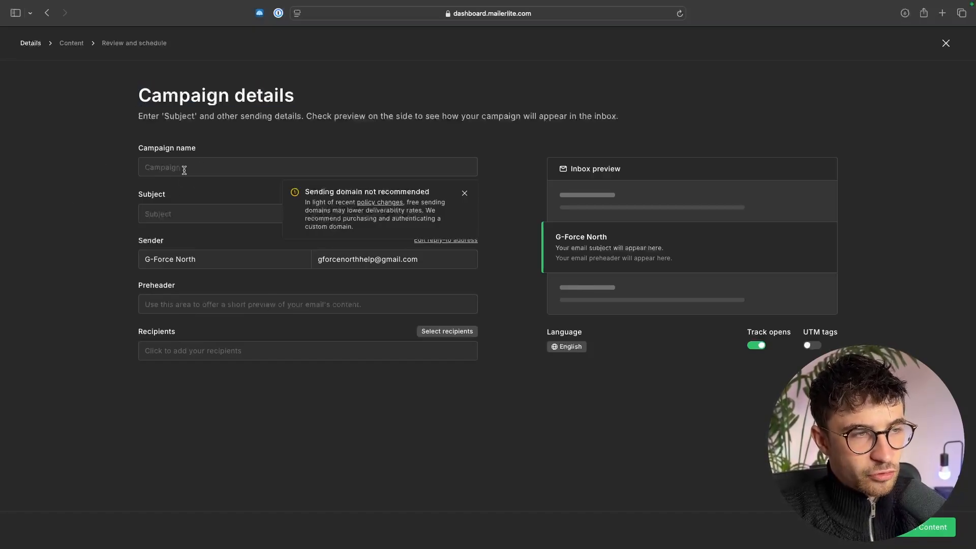
pyautogui.click(466, 196)
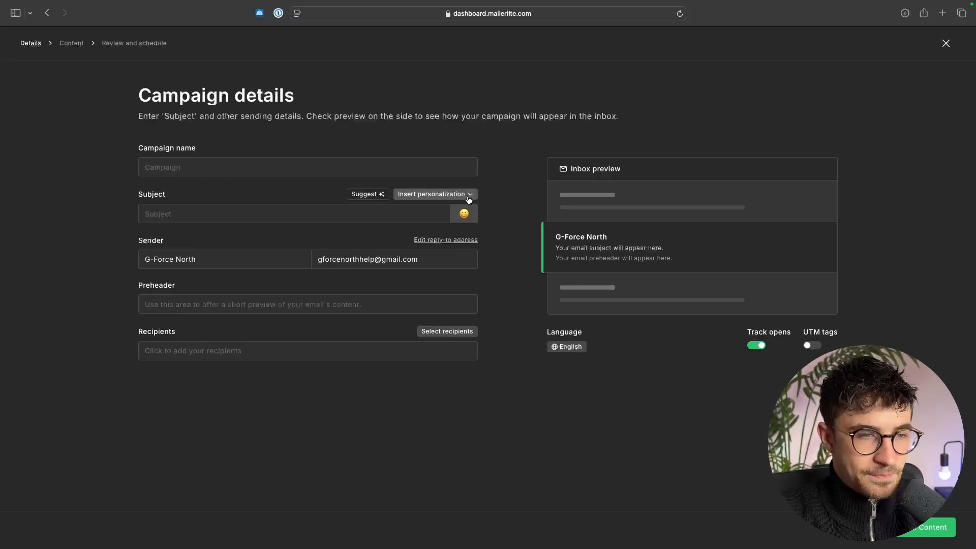
pyautogui.click(263, 166)
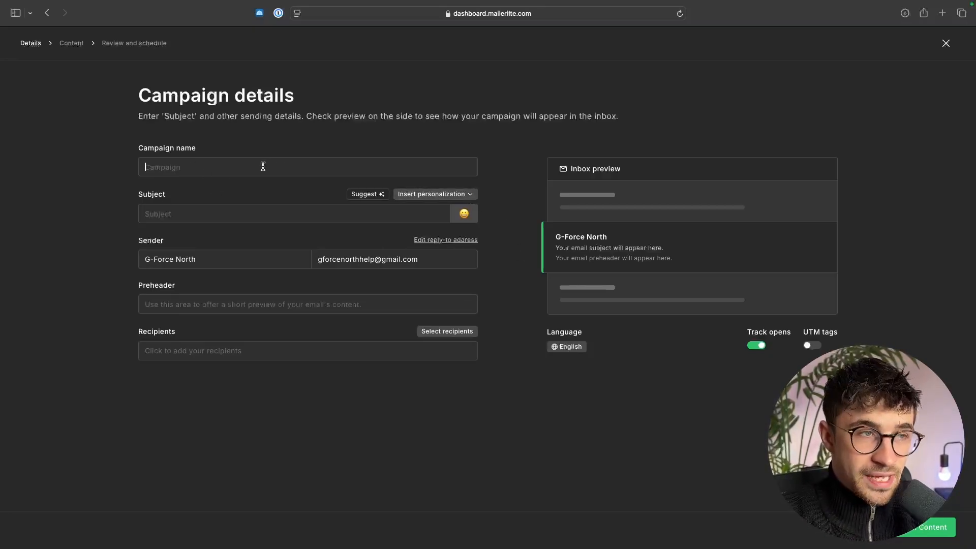
pyautogui.click(946, 45)
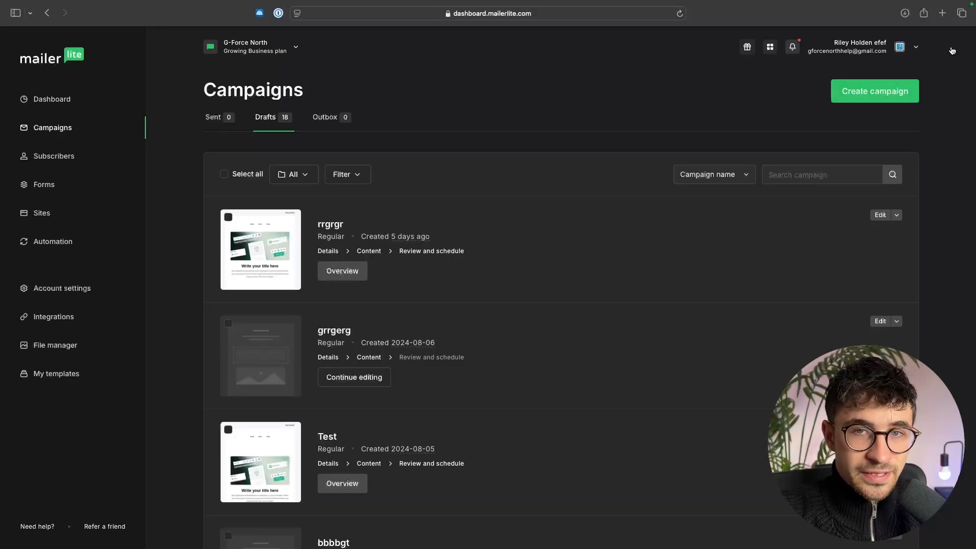
# - Look through the list of draft campaigns
pyautogui.scroll(-3, 374, 277)
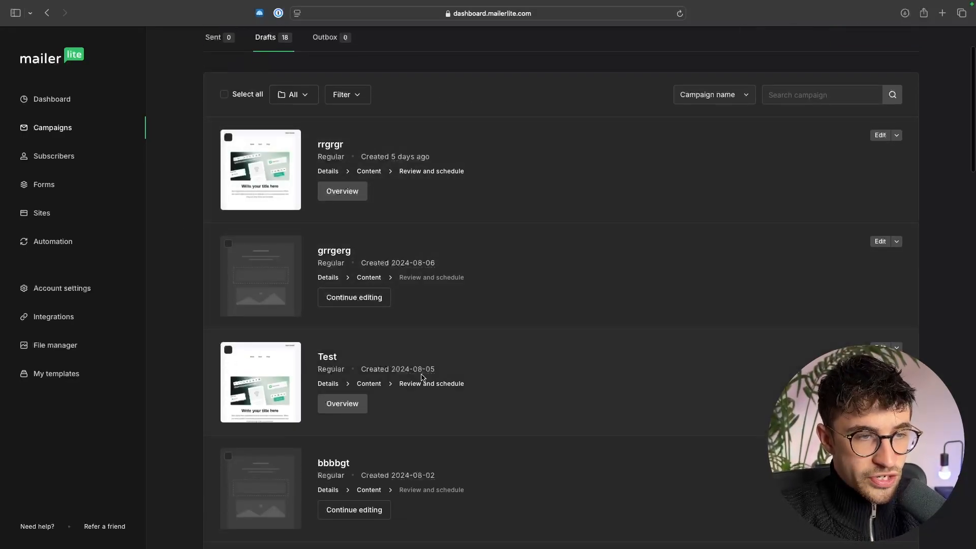
pyautogui.scroll(-10, 361, 374)
pyautogui.scroll(12, 492, 216)
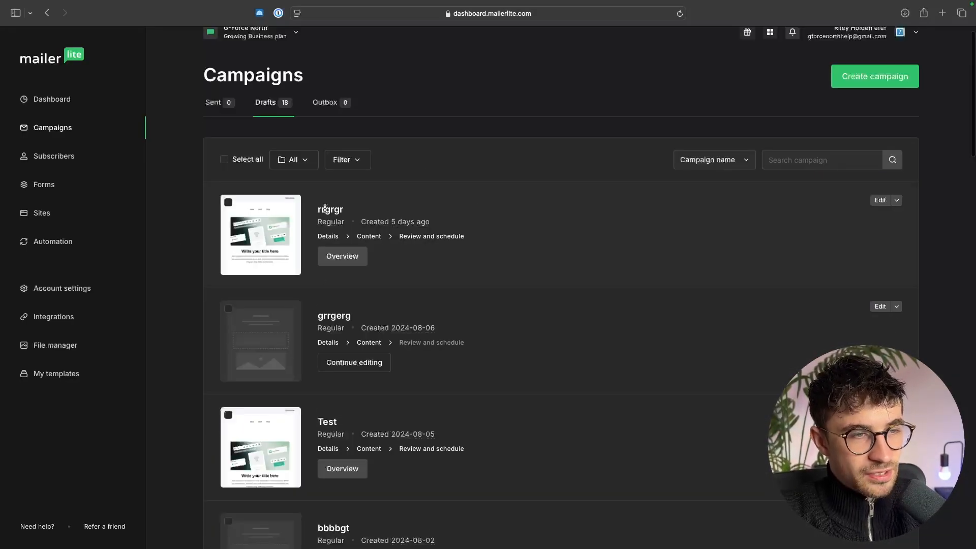
pyautogui.scroll(-6, 473, 359)
pyautogui.scroll(-10, 473, 359)
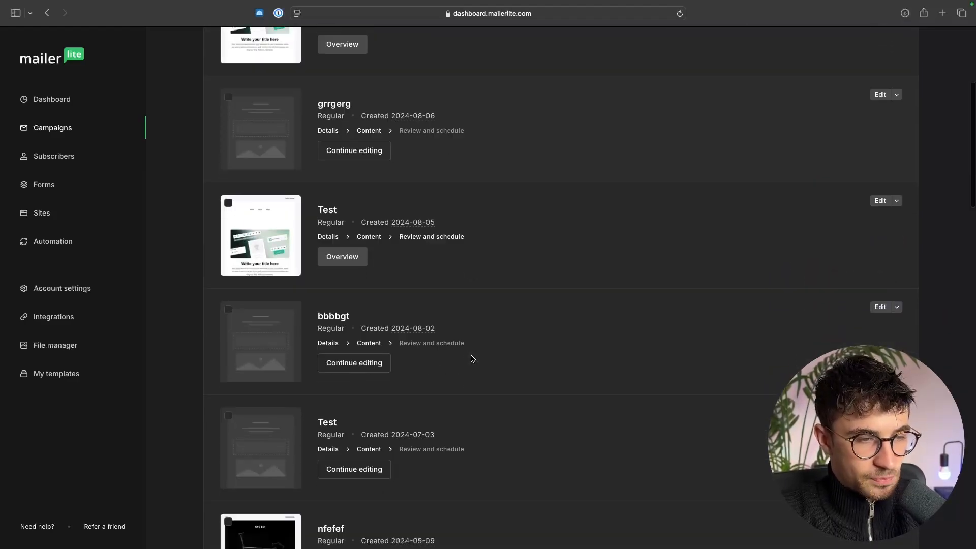
pyautogui.scroll(-2, 390, 329)
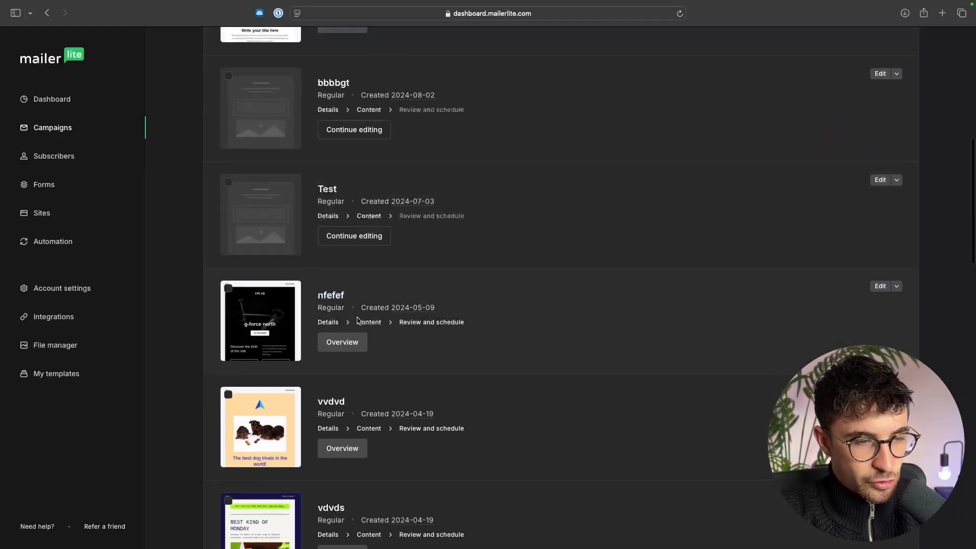
pyautogui.scroll(18, 355, 321)
# - Create a regular campaign named "YouTube Video Email" and dismiss the sending domain notice
pyautogui.click(893, 100)
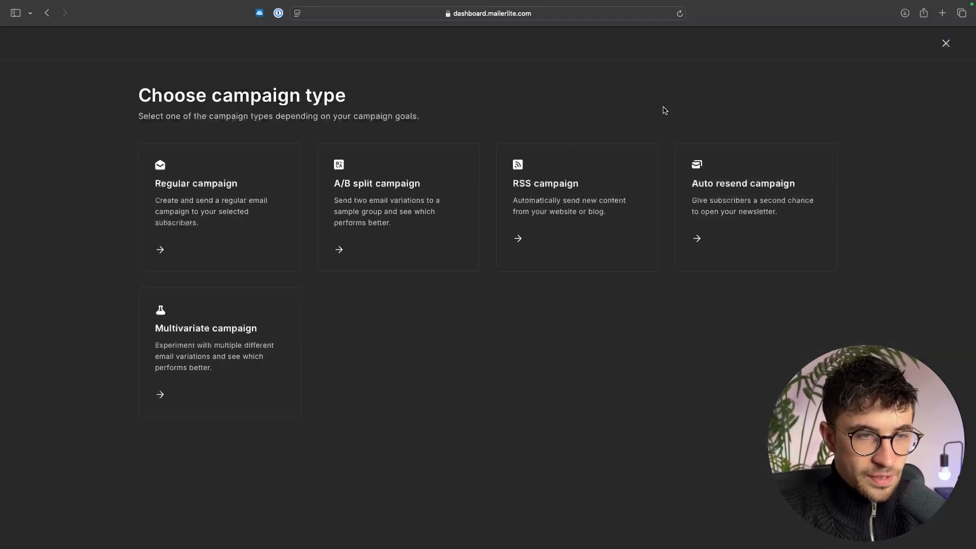
pyautogui.click(275, 206)
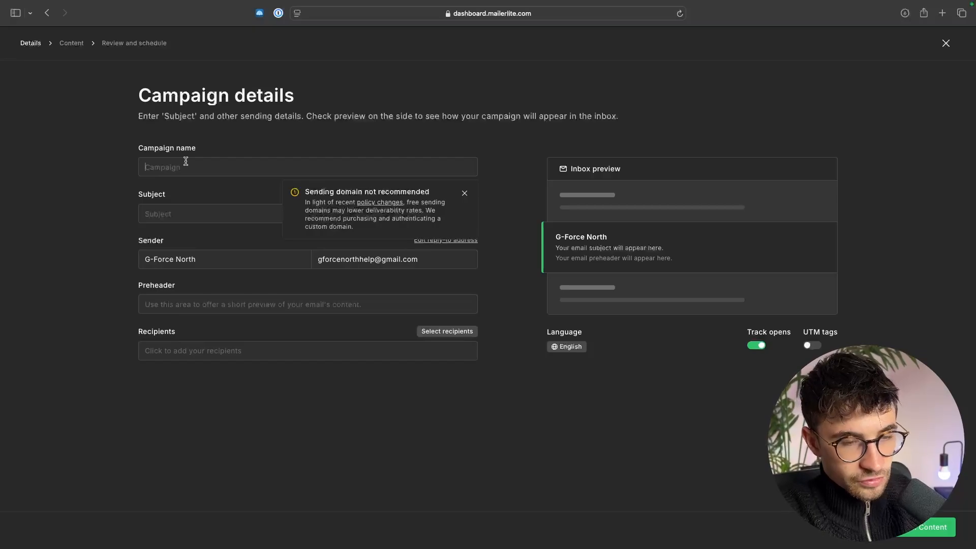
pyautogui.write('YouTube Video Email')
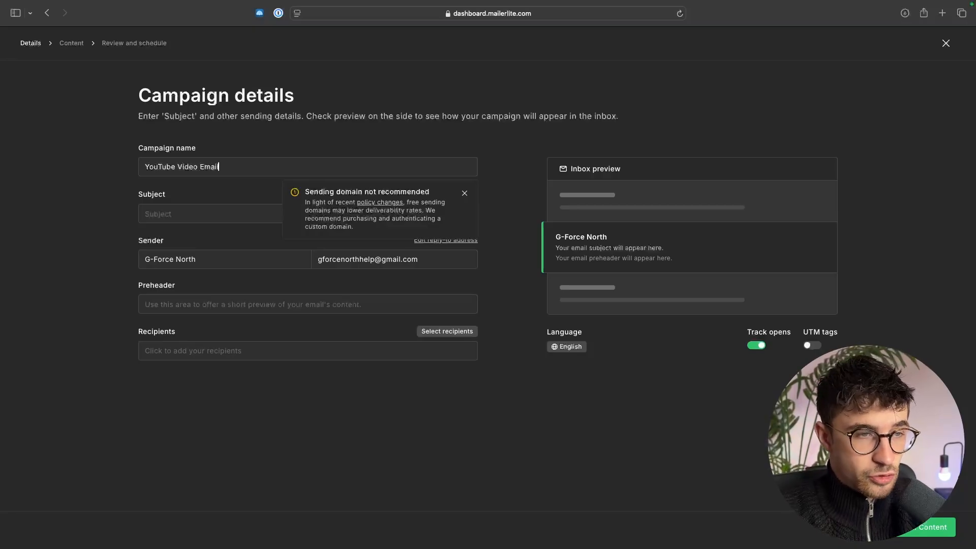
pyautogui.click(464, 193)
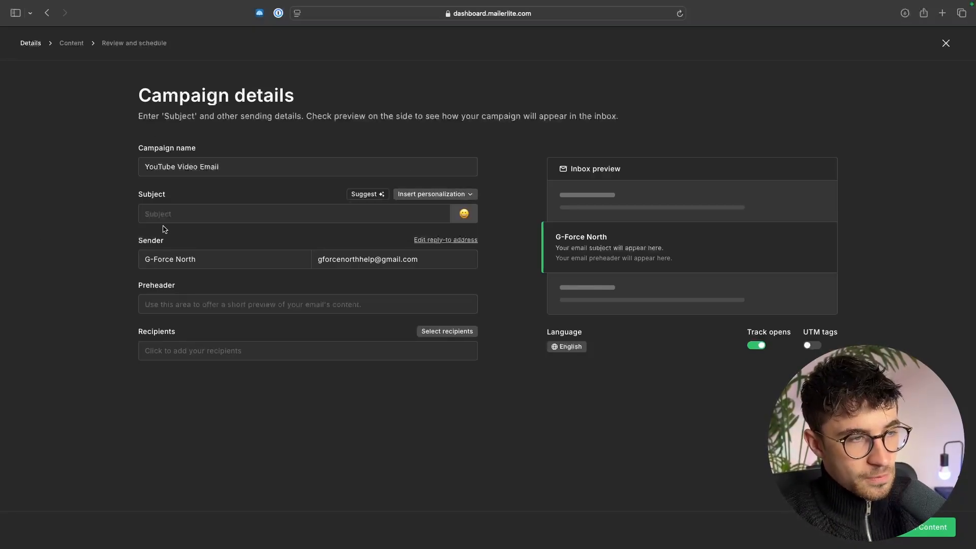
# - Try "This is crazy..." as the campaign's subject line, and clear the subject again
pyautogui.click(149, 209)
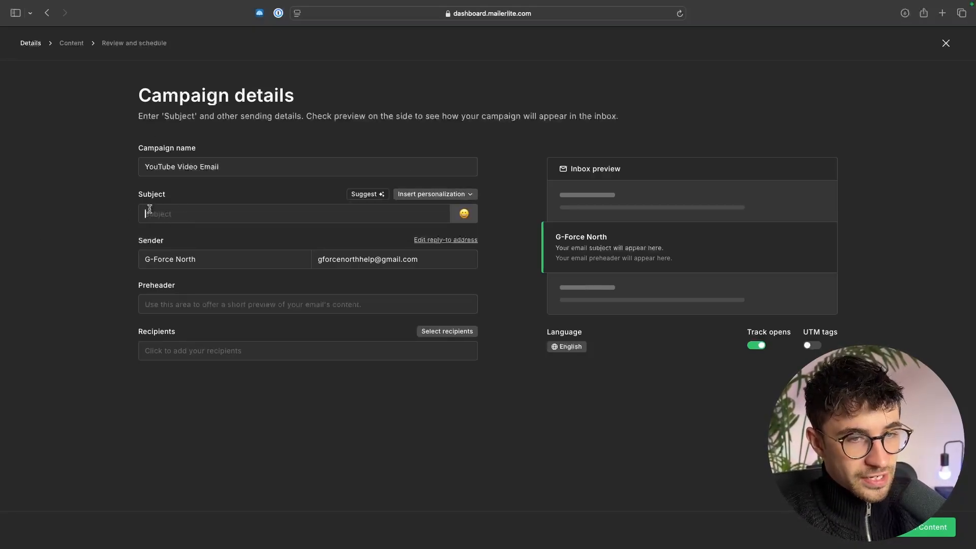
pyautogui.moveTo(556, 248); pyautogui.dragTo(677, 254)
pyautogui.click(670, 253)
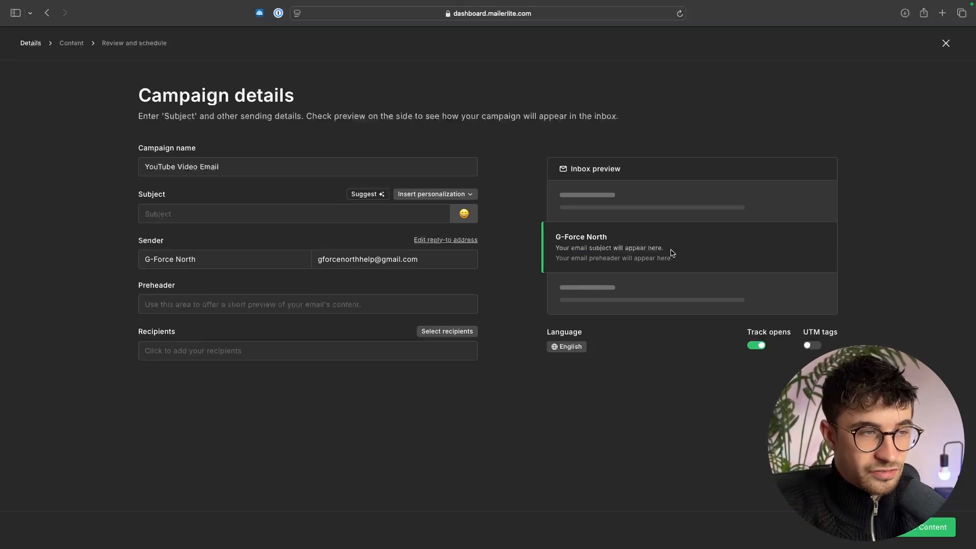
pyautogui.click(345, 216)
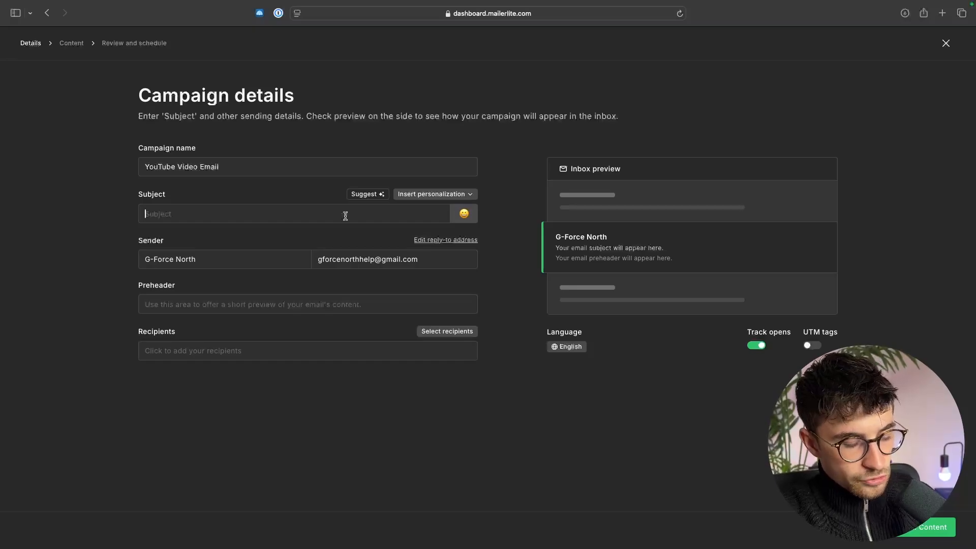
pyautogui.write('This is crazy...')
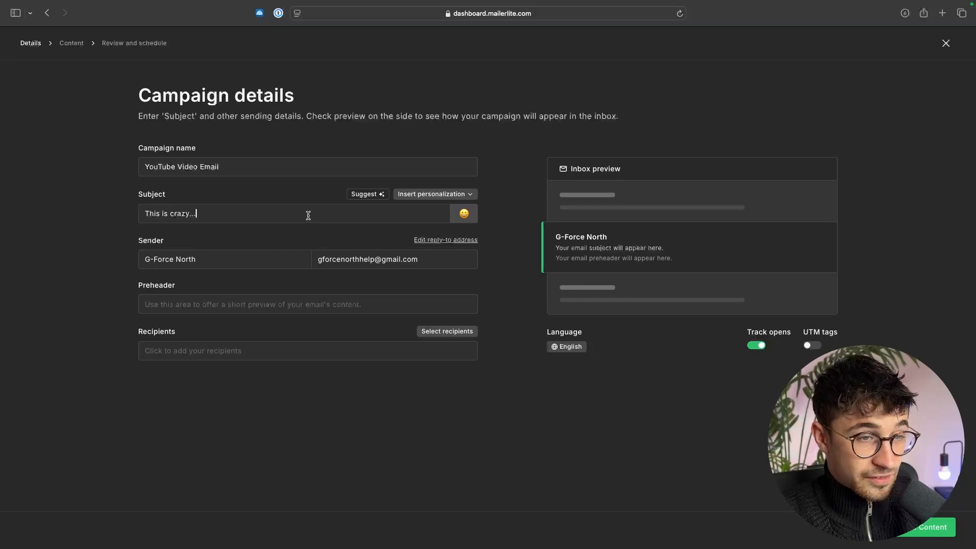
pyautogui.moveTo(307, 214); pyautogui.dragTo(87, 218)
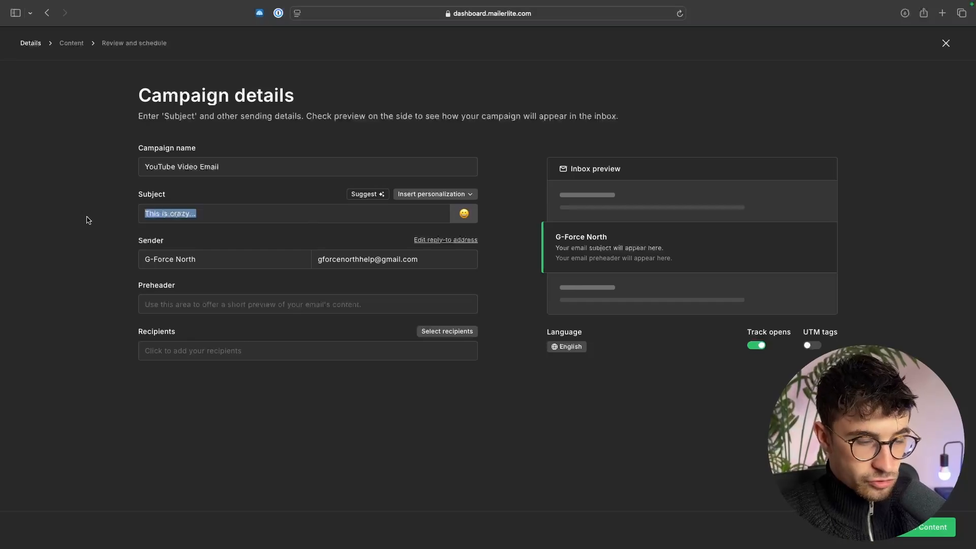
pyautogui.press('BackSpace')
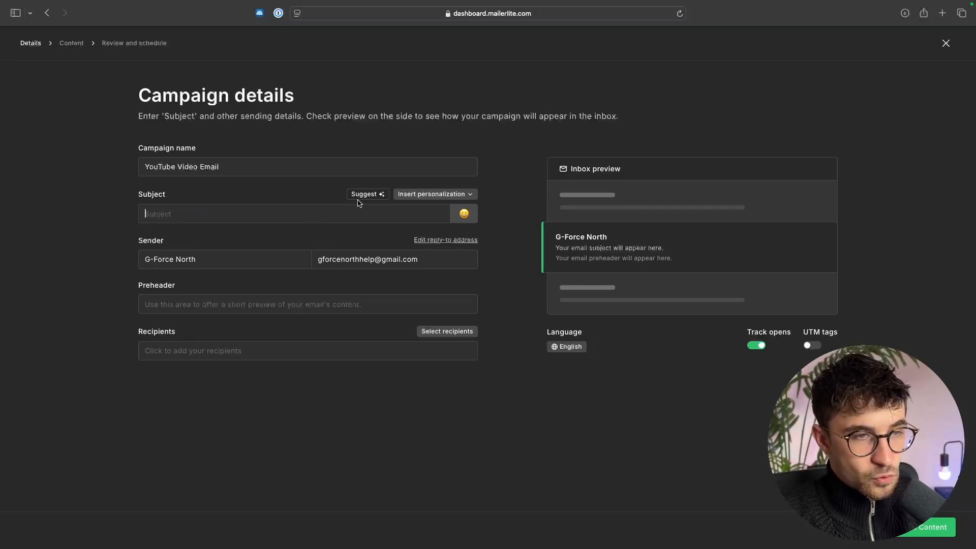
# - Open the subject line generator and enter "New AI YouTube video" as the email description
pyautogui.click(378, 201)
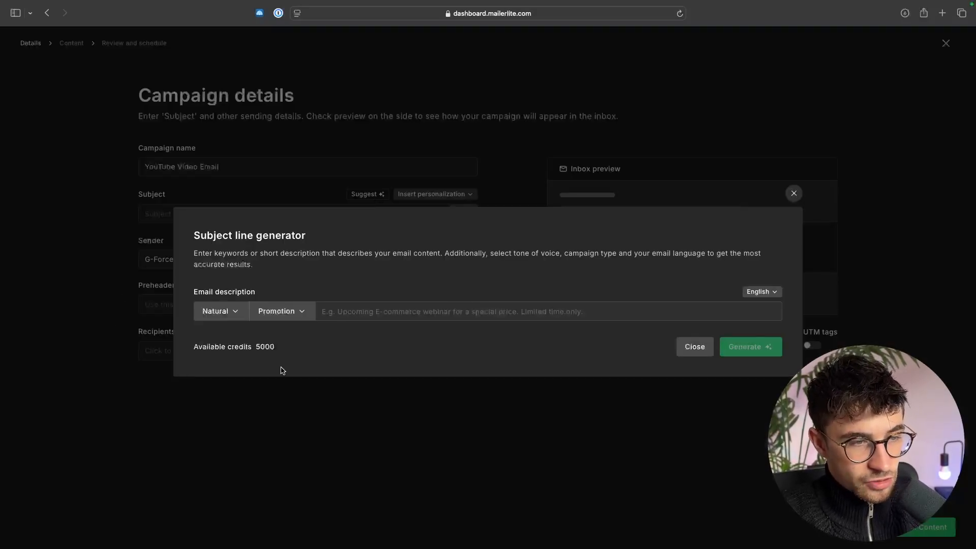
pyautogui.click(361, 318)
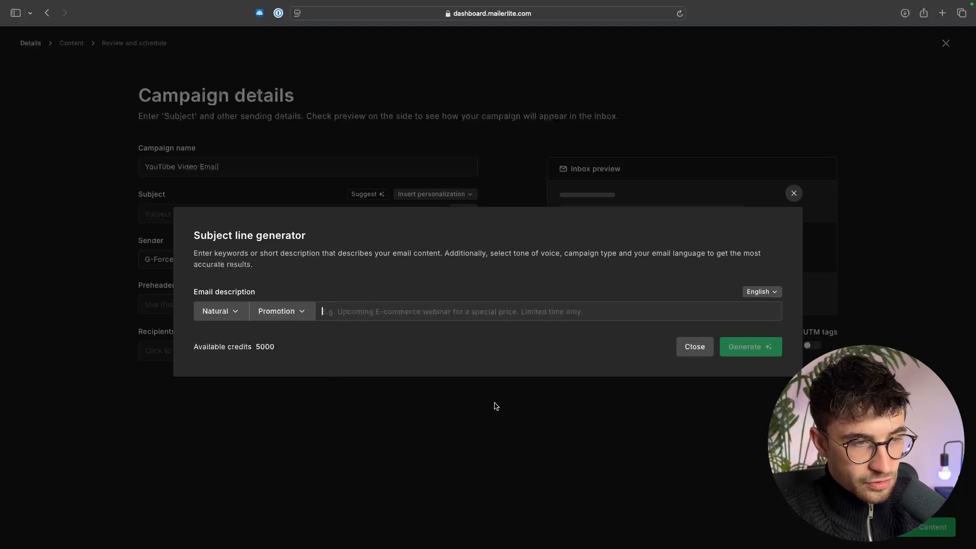
pyautogui.tripleClick(217, 255)
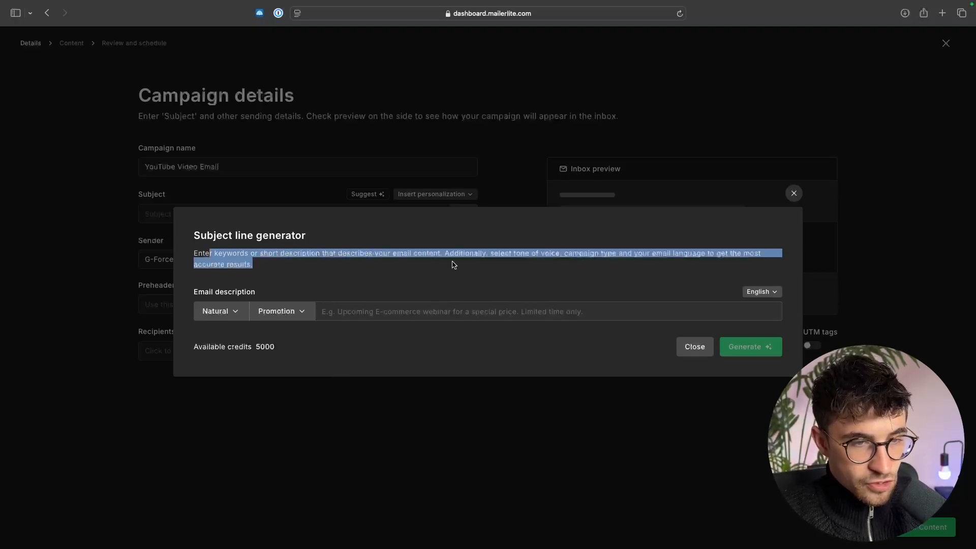
pyautogui.click(468, 277)
pyautogui.click(371, 313)
pyautogui.write('New AI YouTube video')
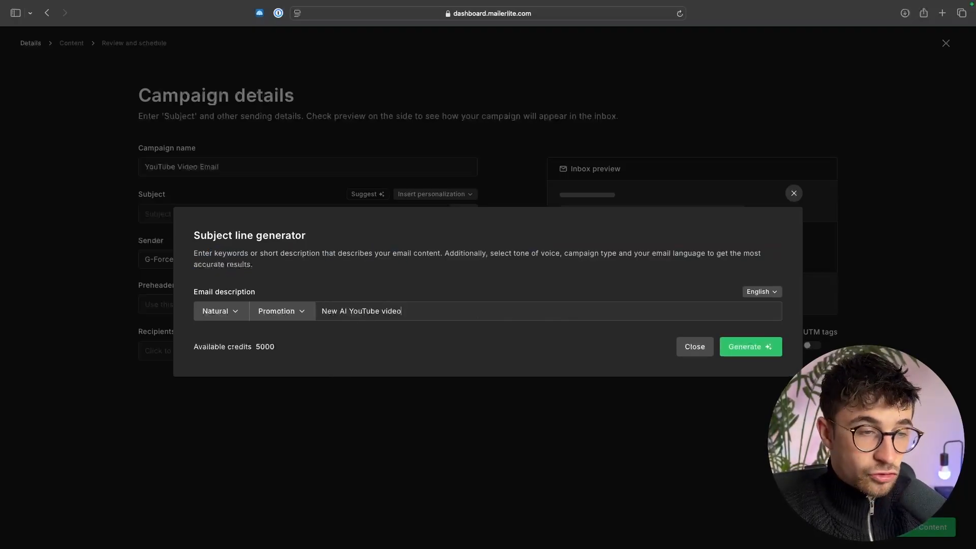
pyautogui.moveTo(408, 314); pyautogui.dragTo(296, 316)
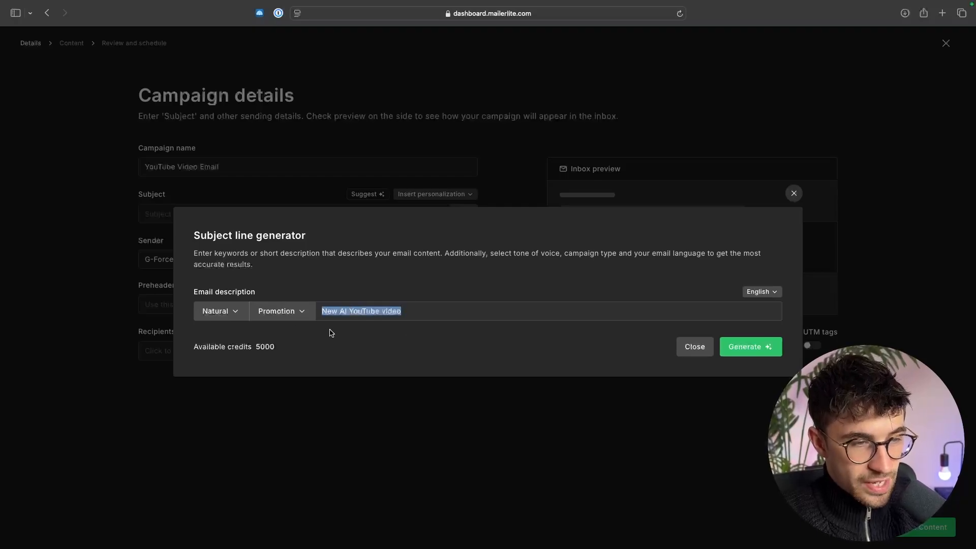
pyautogui.click(391, 331)
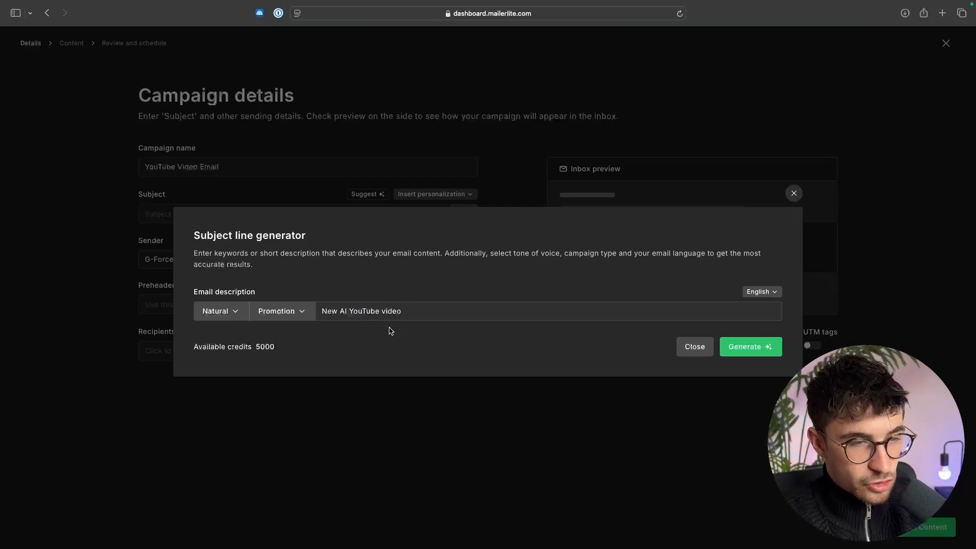
# - Set the subject line generator's tone of voice to Natural and its campaign type to Newsletter
pyautogui.click(227, 312)
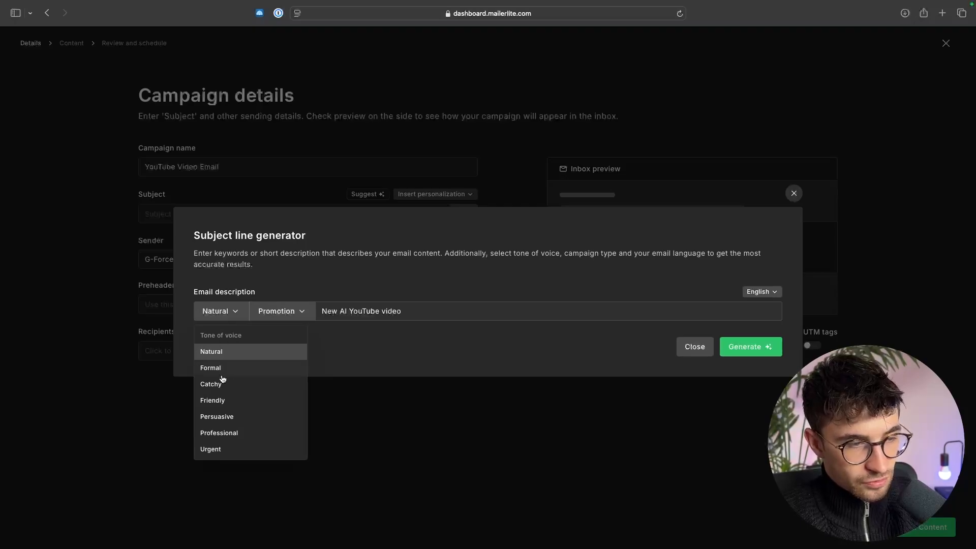
pyautogui.click(206, 355)
pyautogui.click(305, 324)
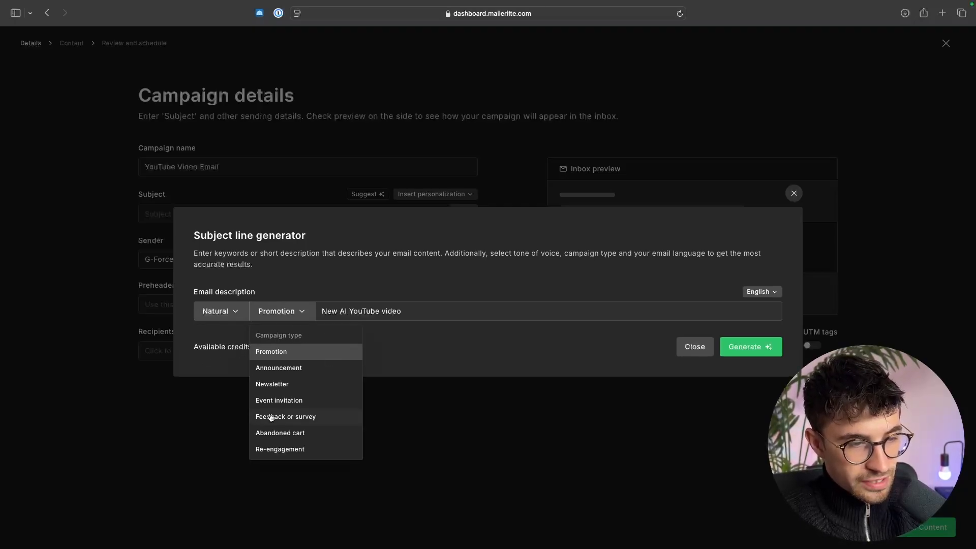
pyautogui.click(278, 385)
pyautogui.click(312, 316)
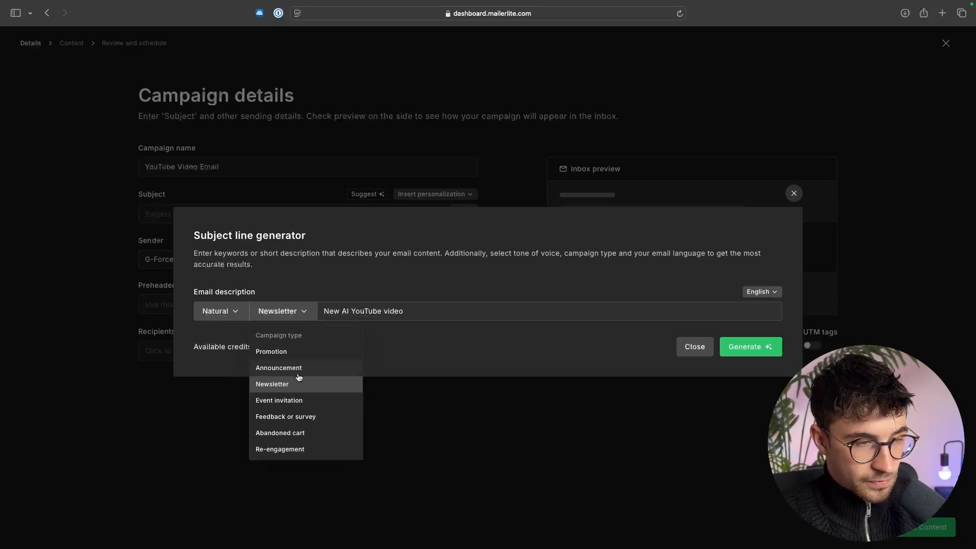
pyautogui.click(465, 346)
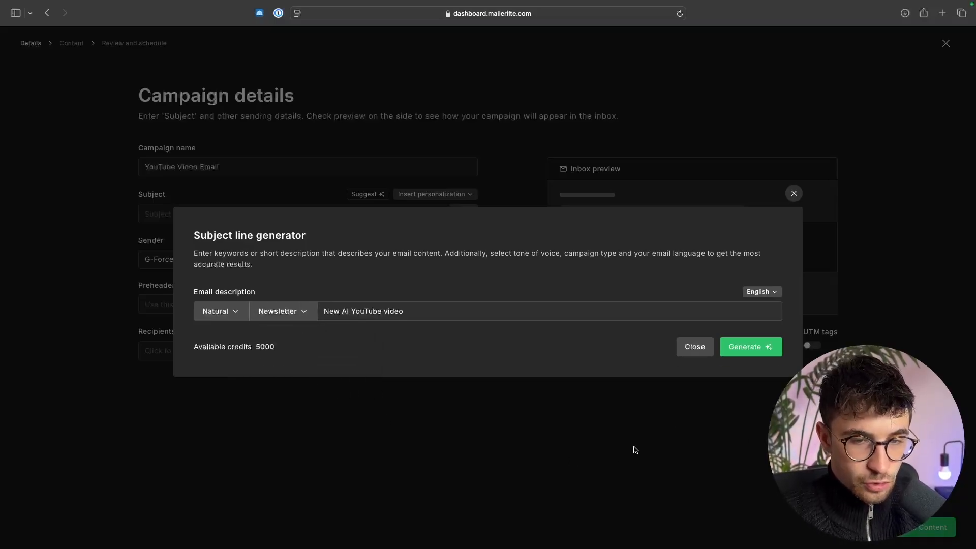
# - Generate subject lines and insert "Ready to be amazed? Watch our new AI YouTube video now!" as the campaign's subject
pyautogui.click(738, 347)
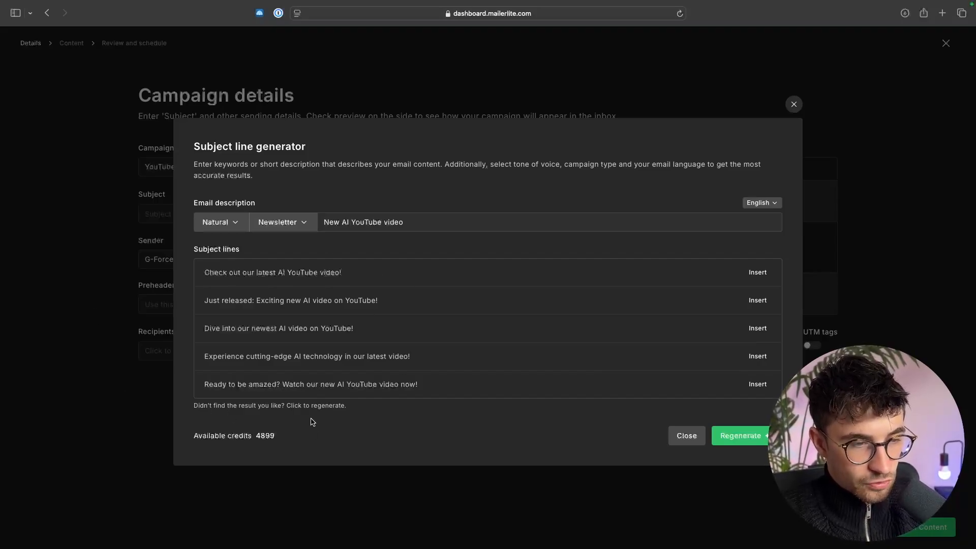
pyautogui.click(757, 385)
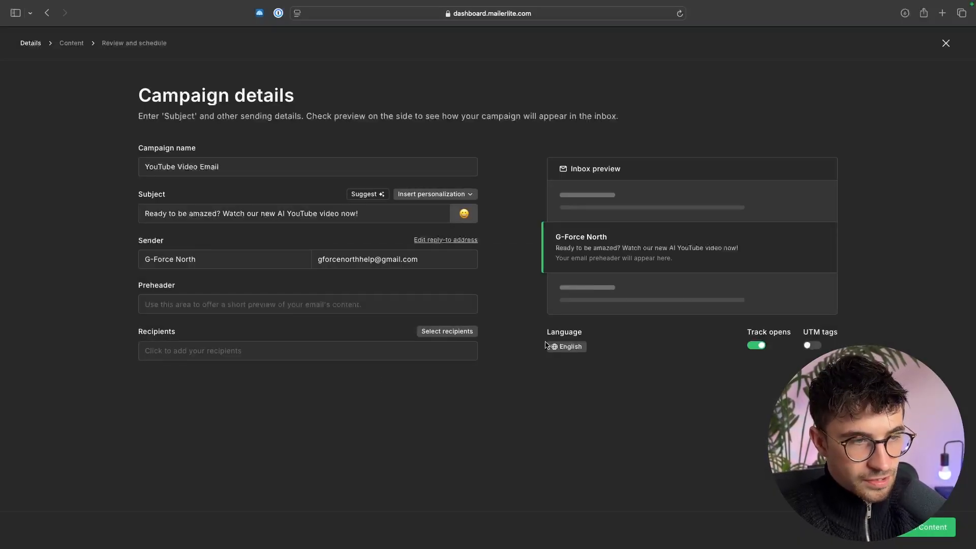
pyautogui.moveTo(357, 214); pyautogui.dragTo(117, 217)
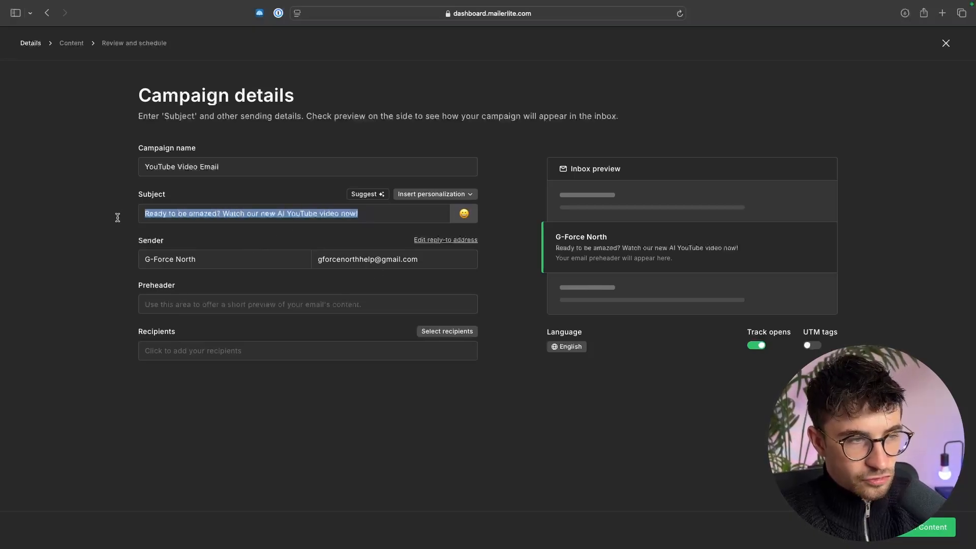
pyautogui.click(189, 234)
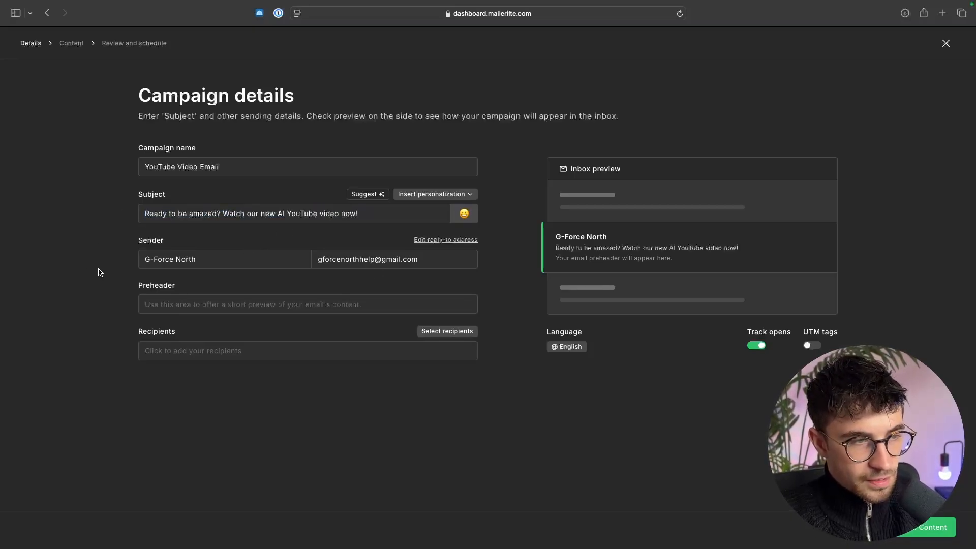
# - Replace the sender name with the sender's full name and set the preheader to "This AI tool will revolutionize your business"
pyautogui.moveTo(244, 260); pyautogui.dragTo(76, 260)
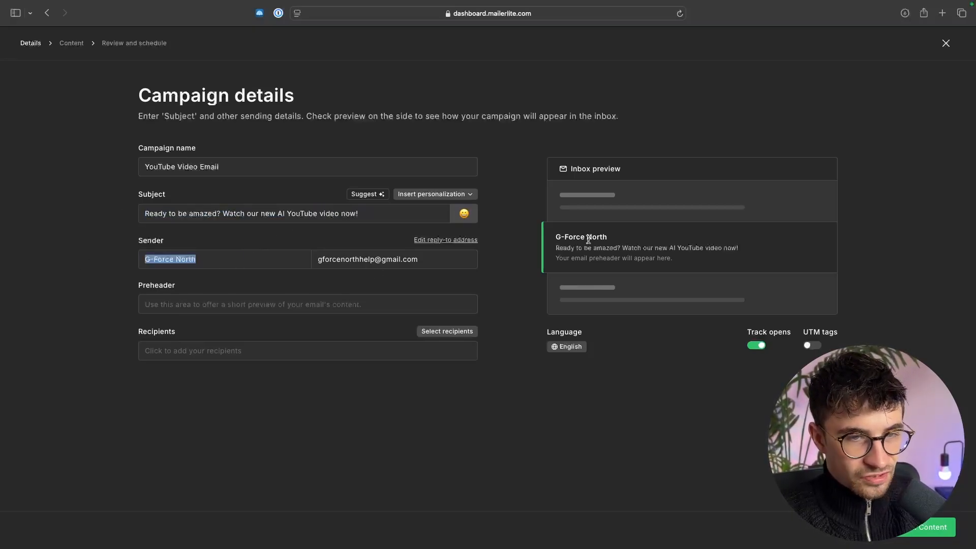
pyautogui.moveTo(550, 242); pyautogui.dragTo(610, 238)
pyautogui.click(622, 240)
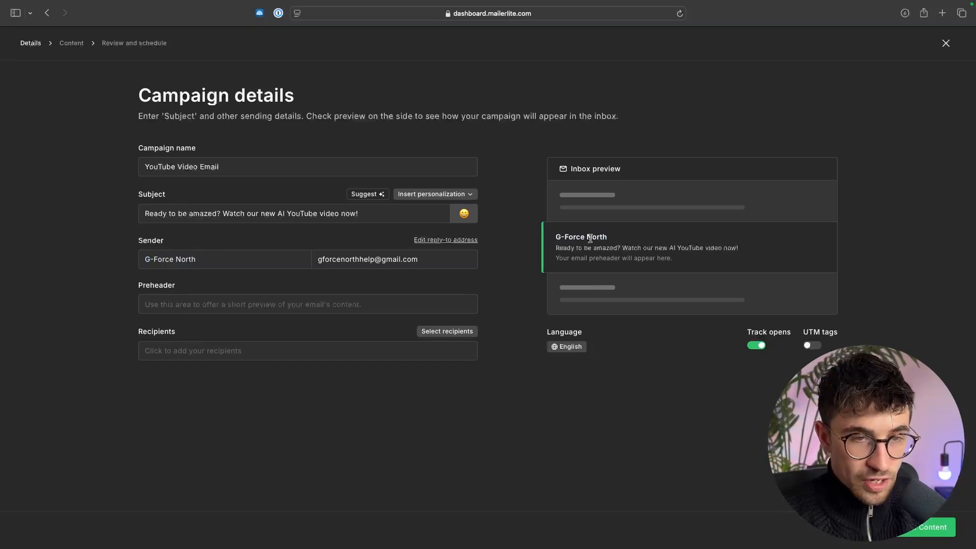
pyautogui.moveTo(203, 259); pyautogui.dragTo(85, 262)
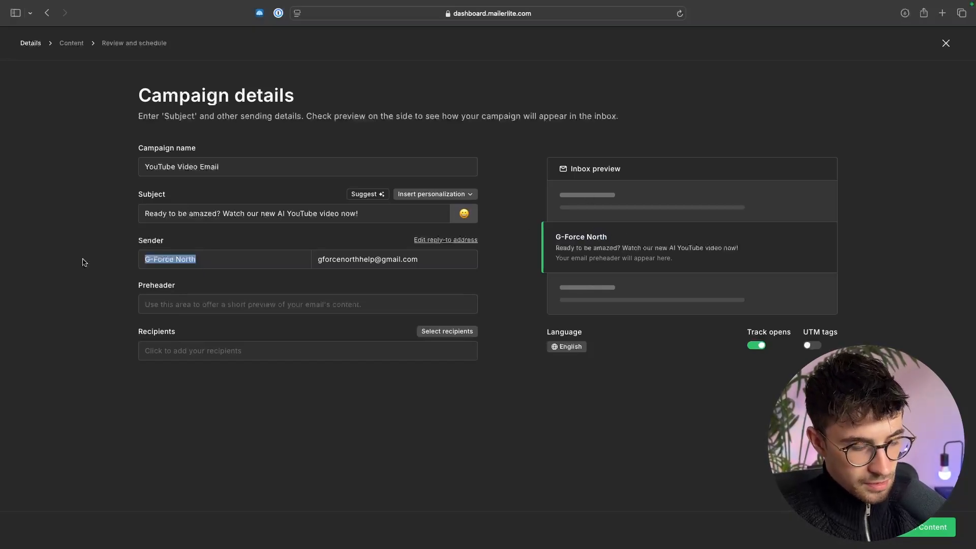
pyautogui.write('Rileu')
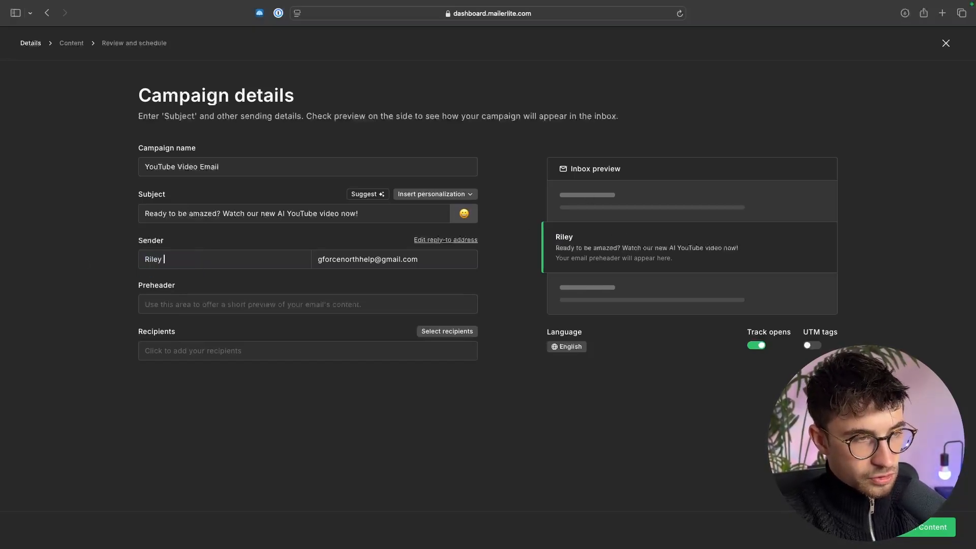
pyautogui.write(' Holden')
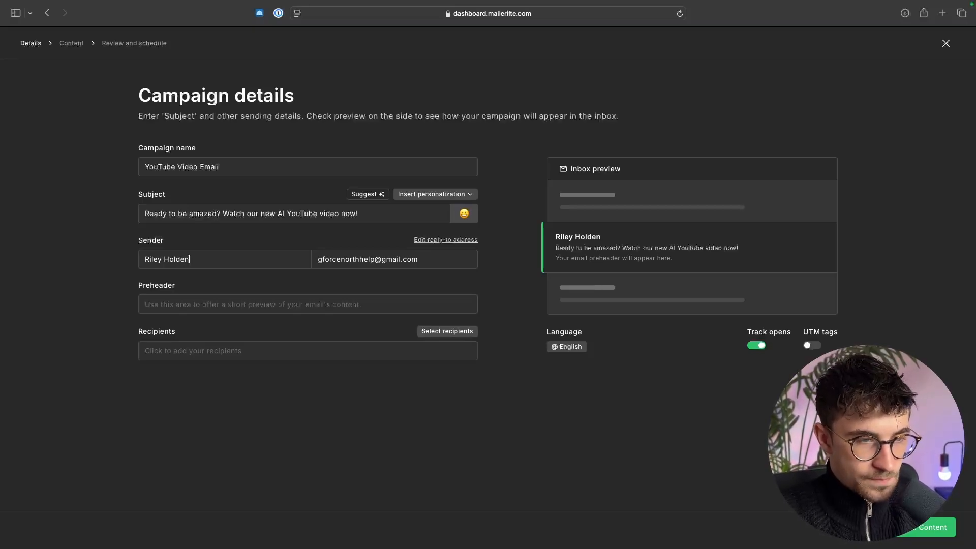
pyautogui.click(364, 260)
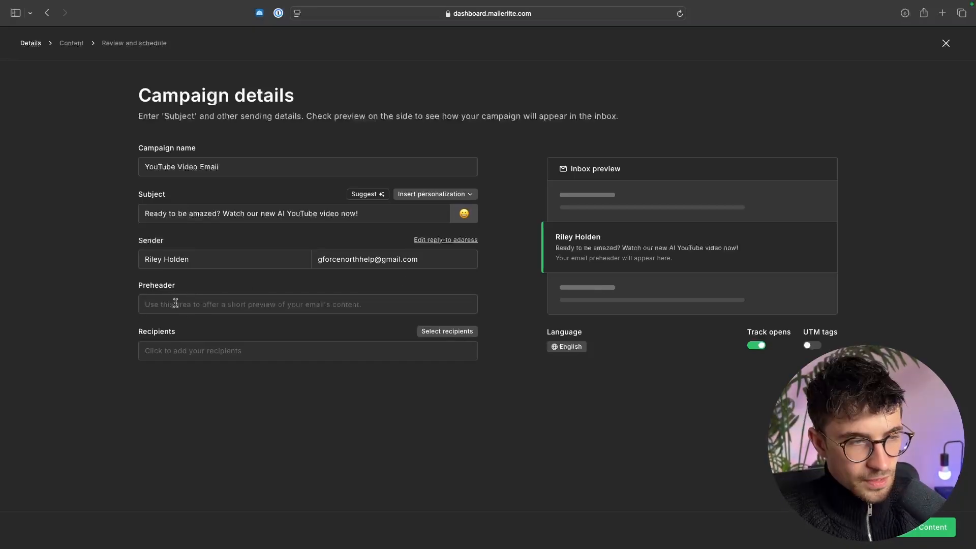
pyautogui.write('This AI tool will revolutionize your business')
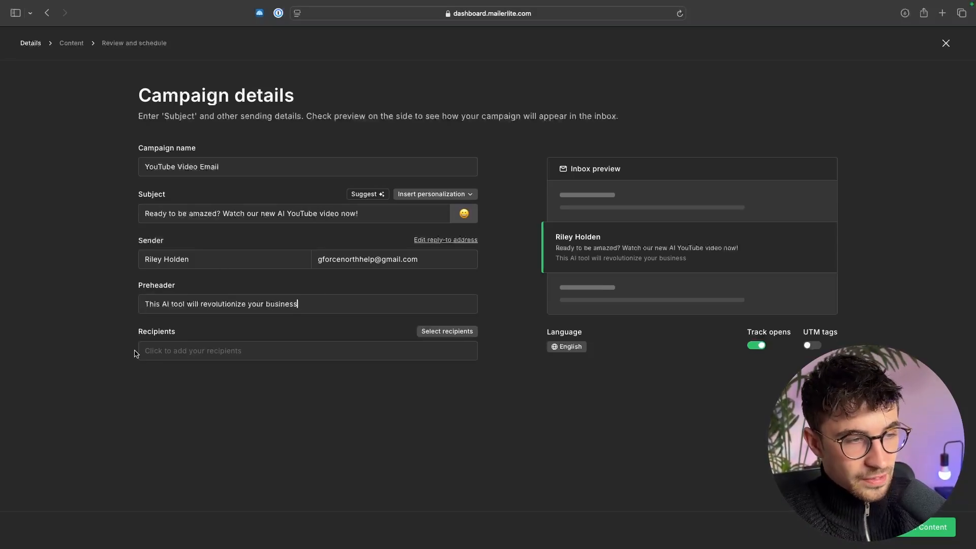
# - Select all active subscribers as the campaign's recipients and continue to the email's content stage
pyautogui.click(208, 352)
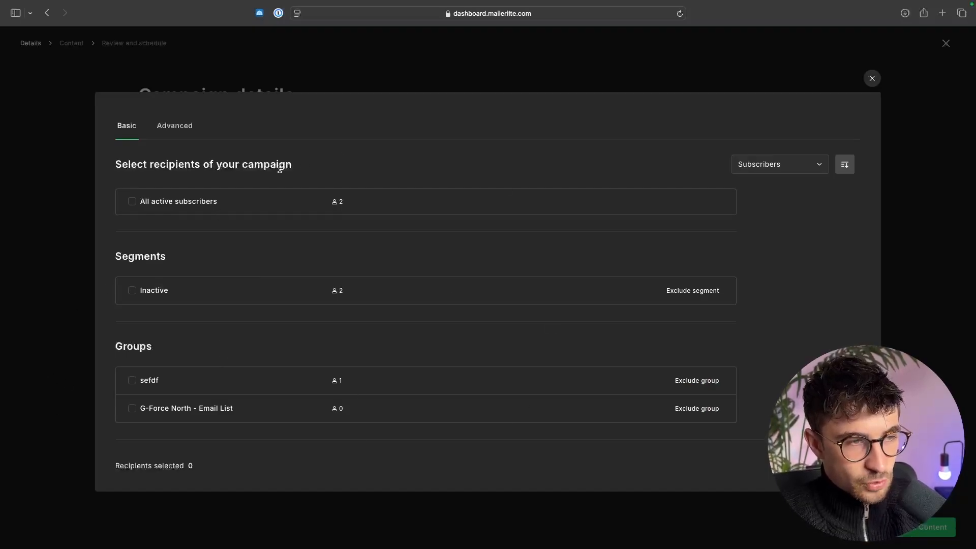
pyautogui.click(209, 201)
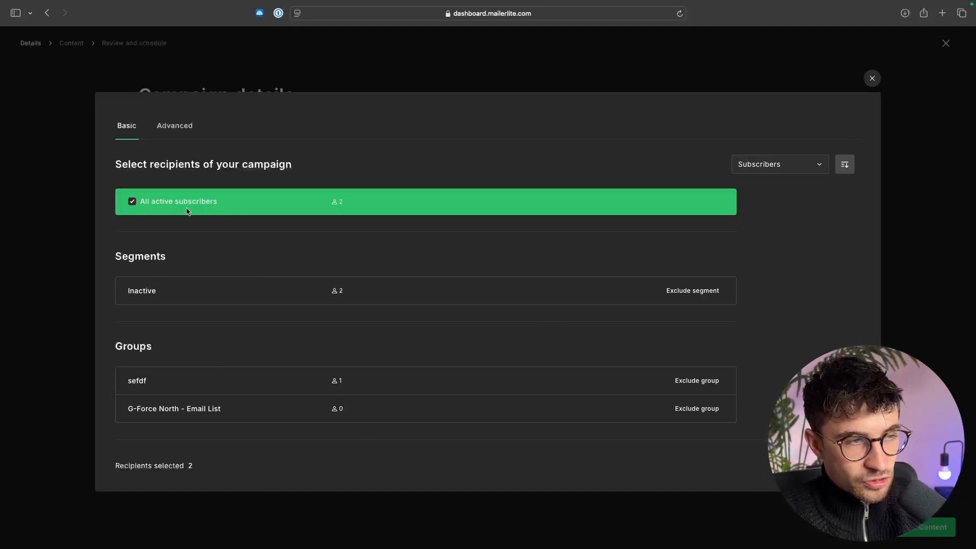
pyautogui.click(839, 465)
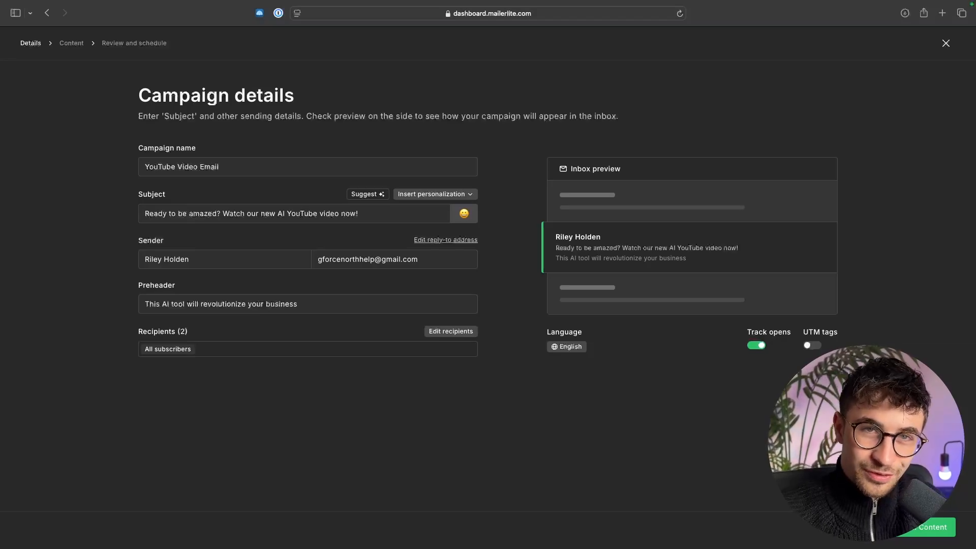
pyautogui.click(932, 526)
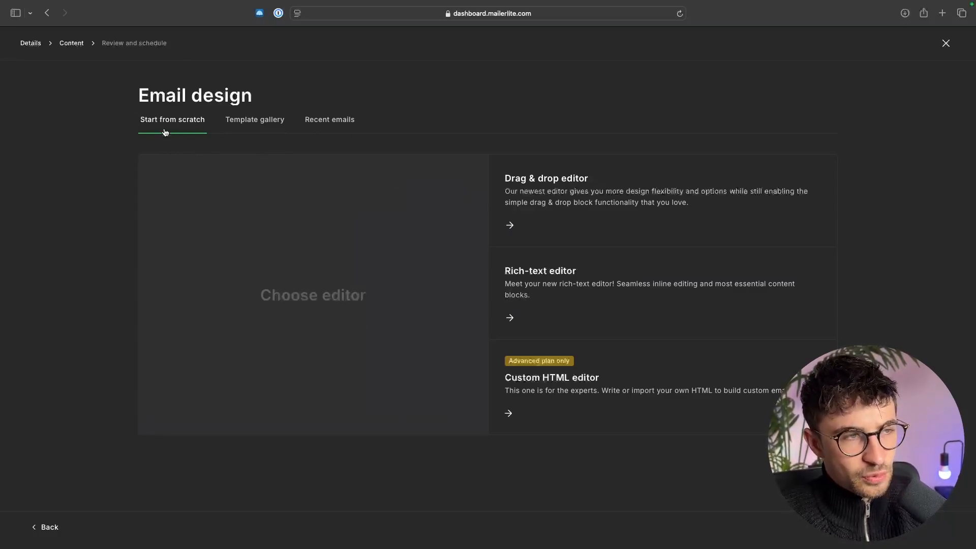
# - Examine the email design sources: the template gallery, recent emails, and the editors for starting from scratch
pyautogui.click(279, 123)
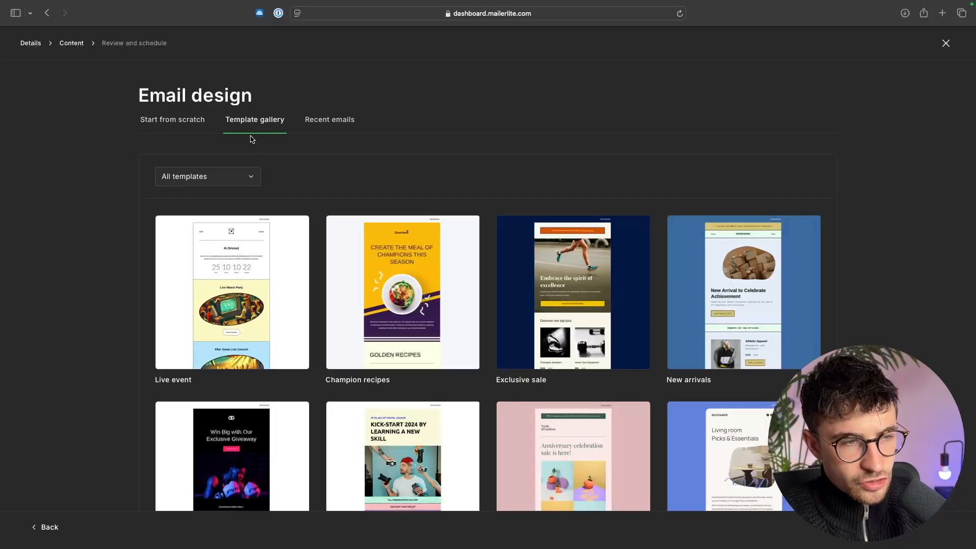
pyautogui.click(342, 126)
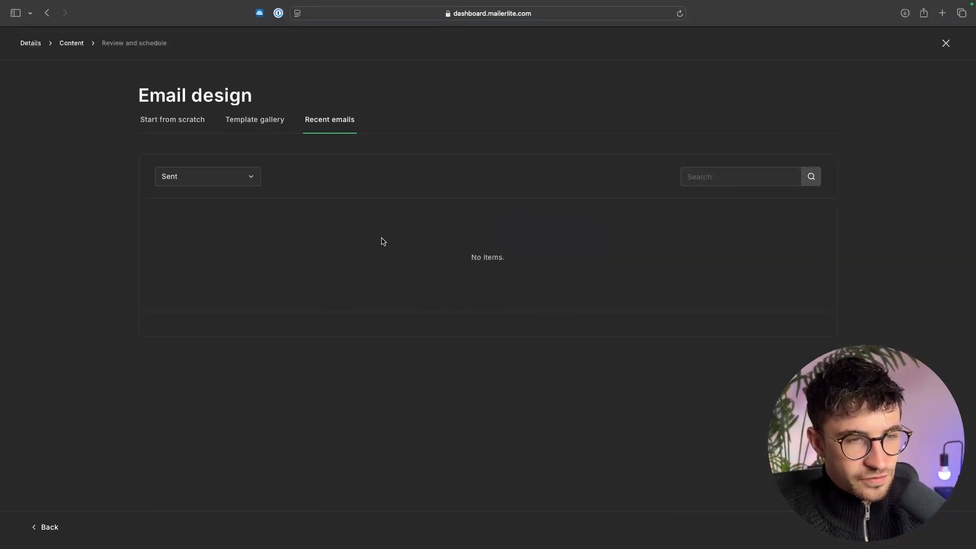
pyautogui.click(194, 130)
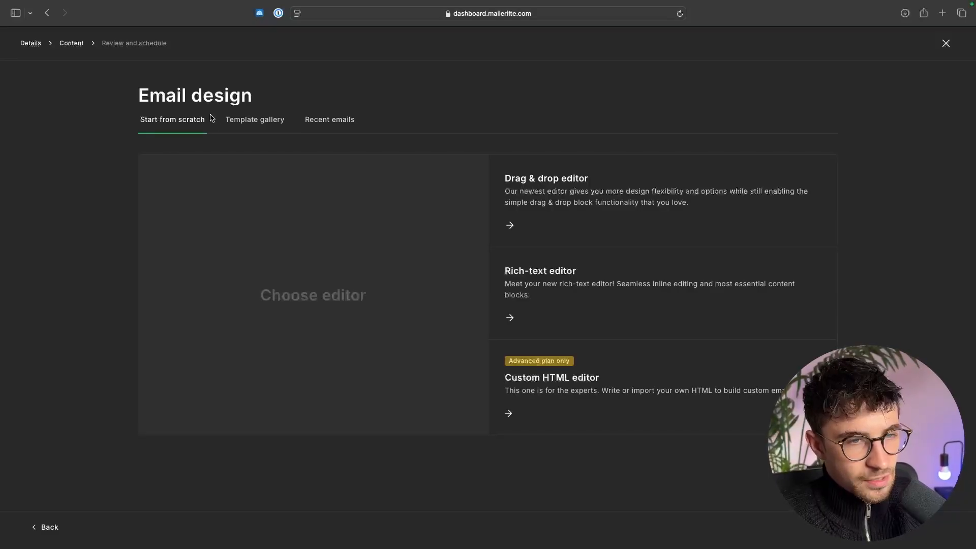
pyautogui.moveTo(580, 193)
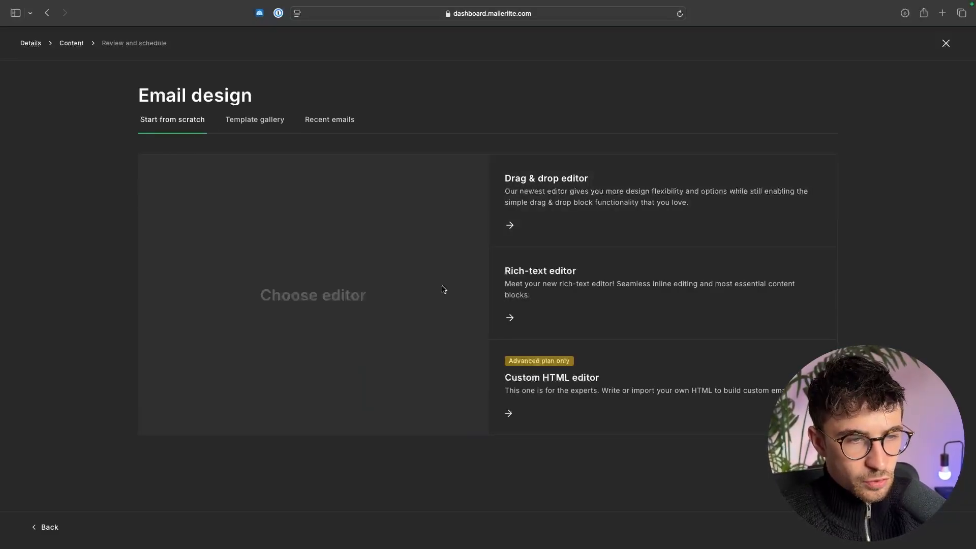
pyautogui.moveTo(528, 213)
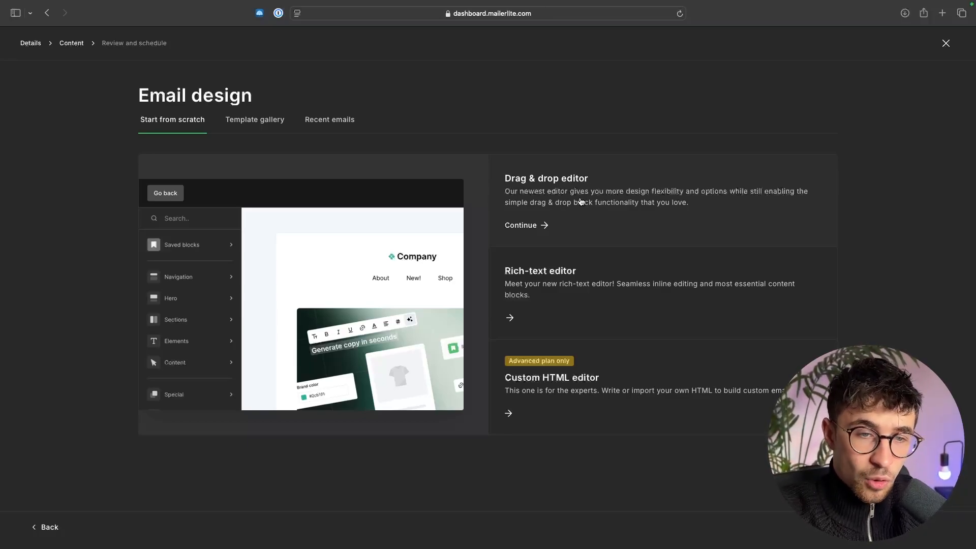
pyautogui.moveTo(571, 277)
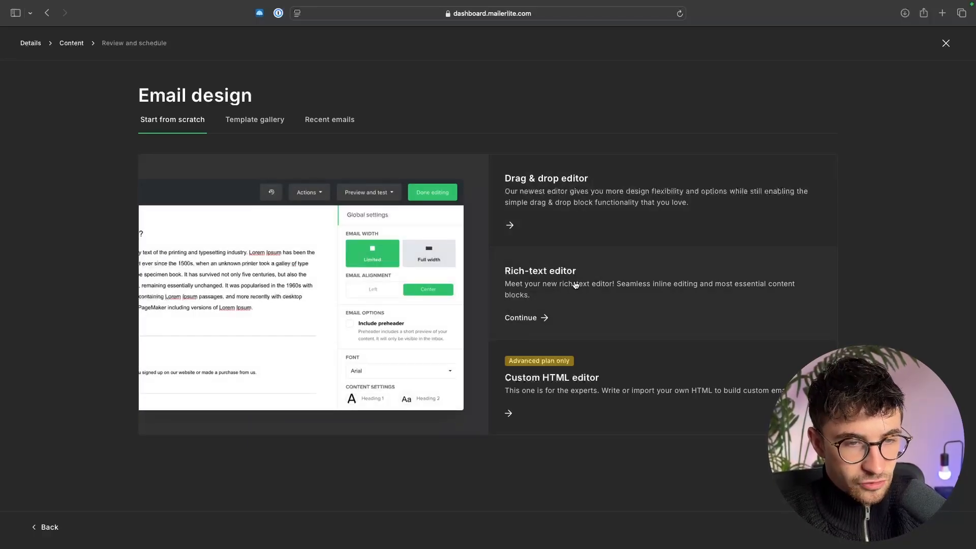
pyautogui.moveTo(552, 179)
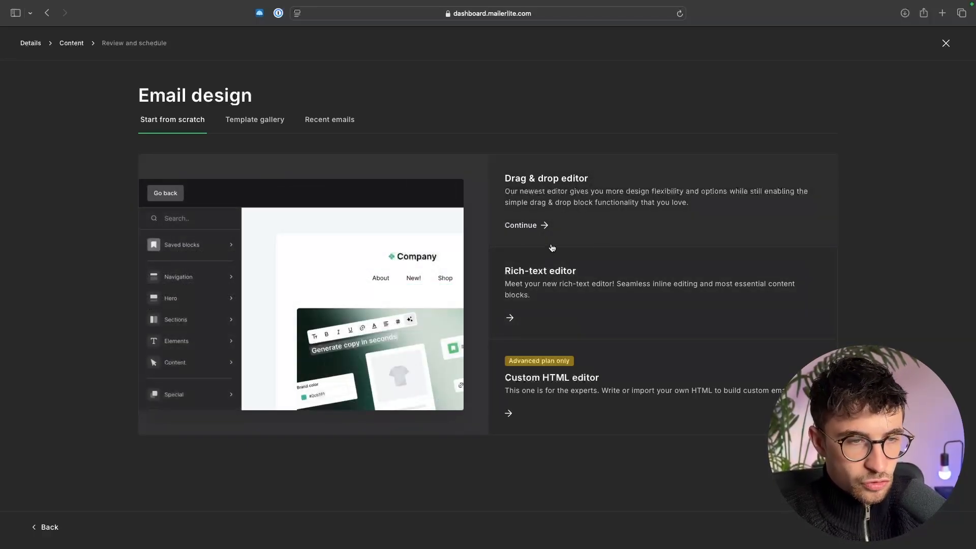
# - Browse the first three pages of email templates in the template gallery
pyautogui.click(263, 124)
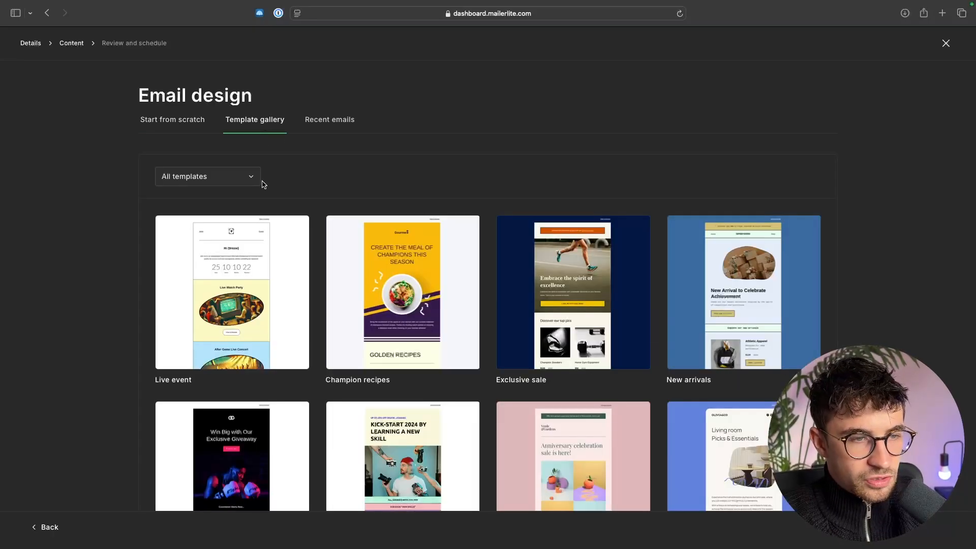
pyautogui.scroll(-4, 895, 278)
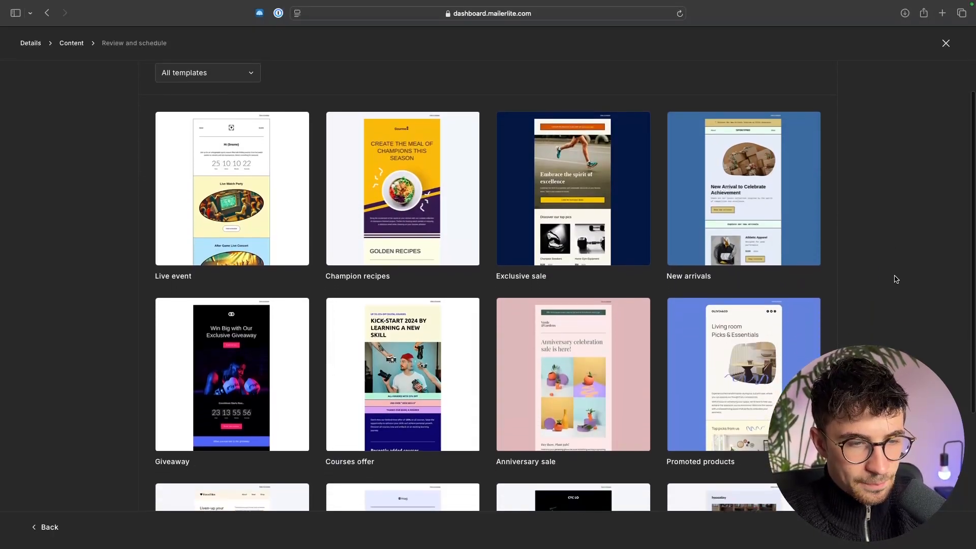
pyautogui.scroll(-3, 896, 279)
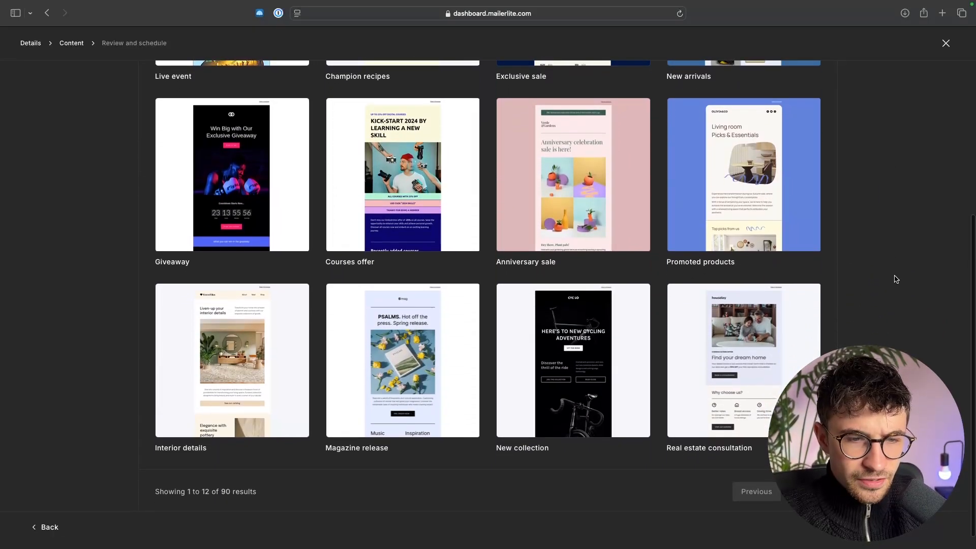
pyautogui.click(804, 492)
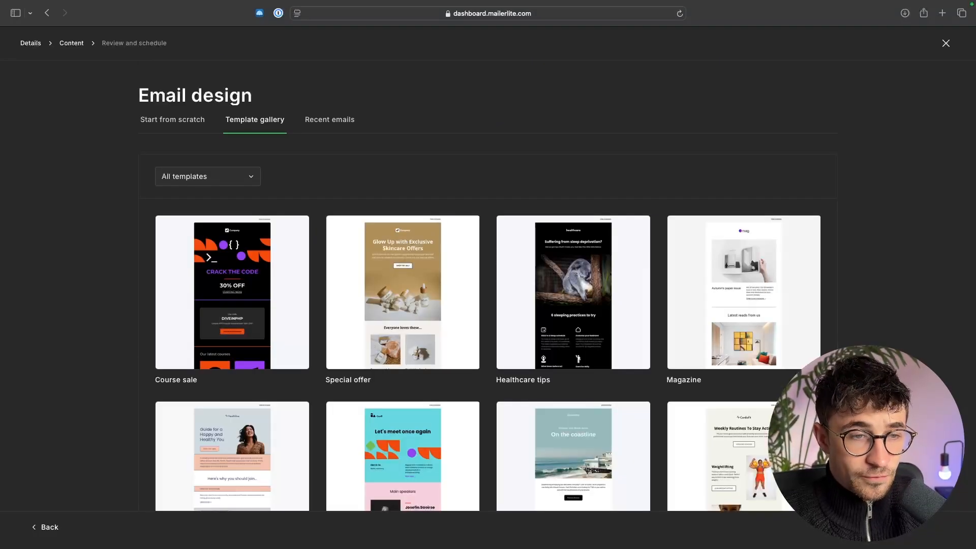
pyautogui.scroll(-3, 804, 492)
pyautogui.scroll(-4, 805, 491)
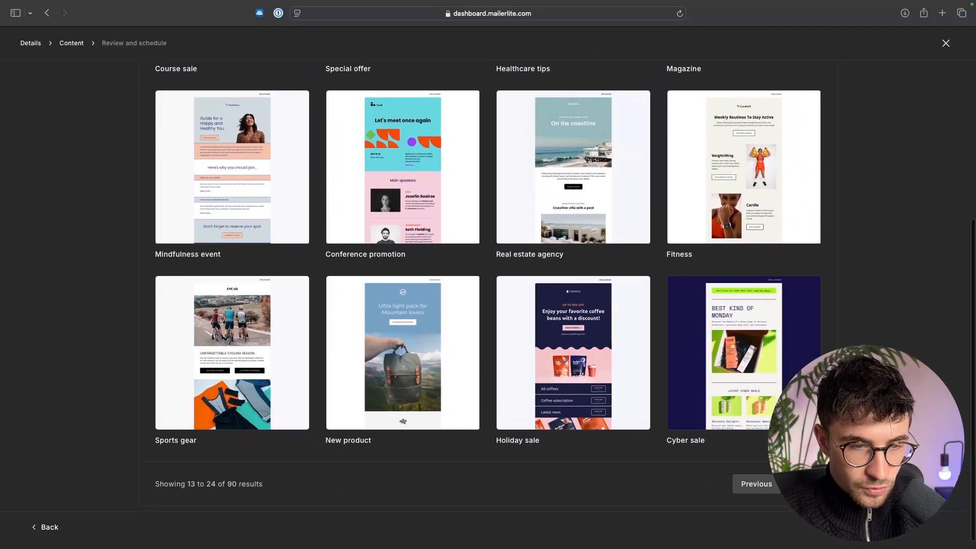
pyautogui.click(805, 484)
pyautogui.scroll(-4, 804, 483)
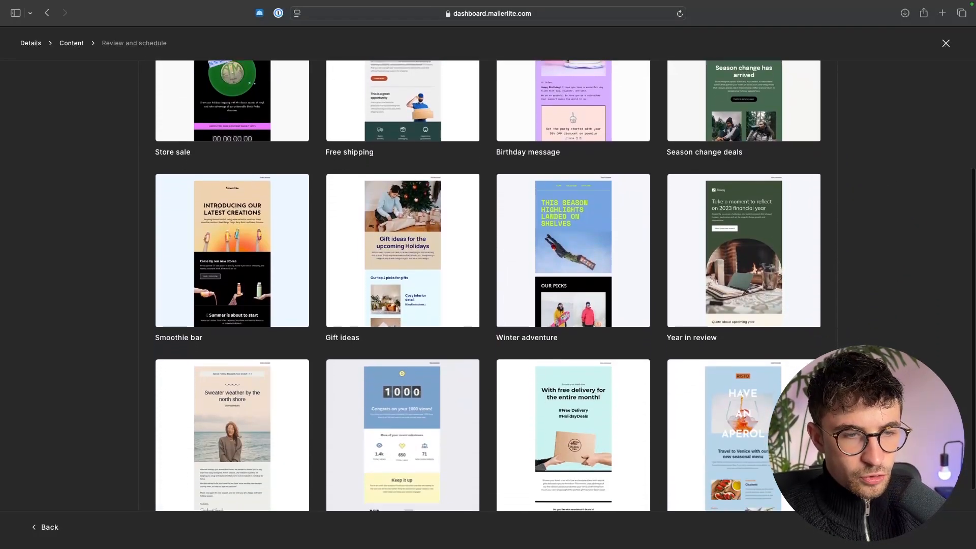
pyautogui.scroll(10, 742, 473)
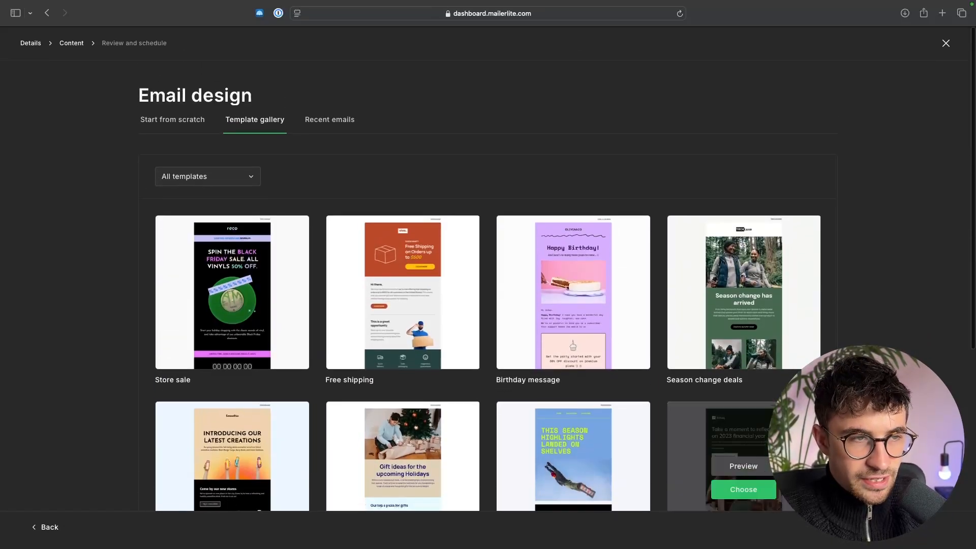
# - Start the email design from scratch in the drag & drop editor
pyautogui.click(145, 130)
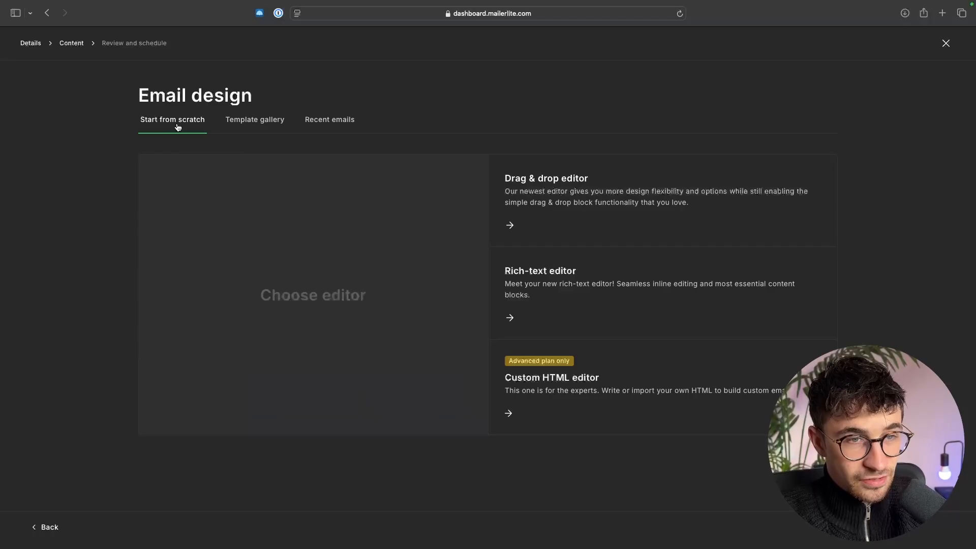
pyautogui.click(532, 202)
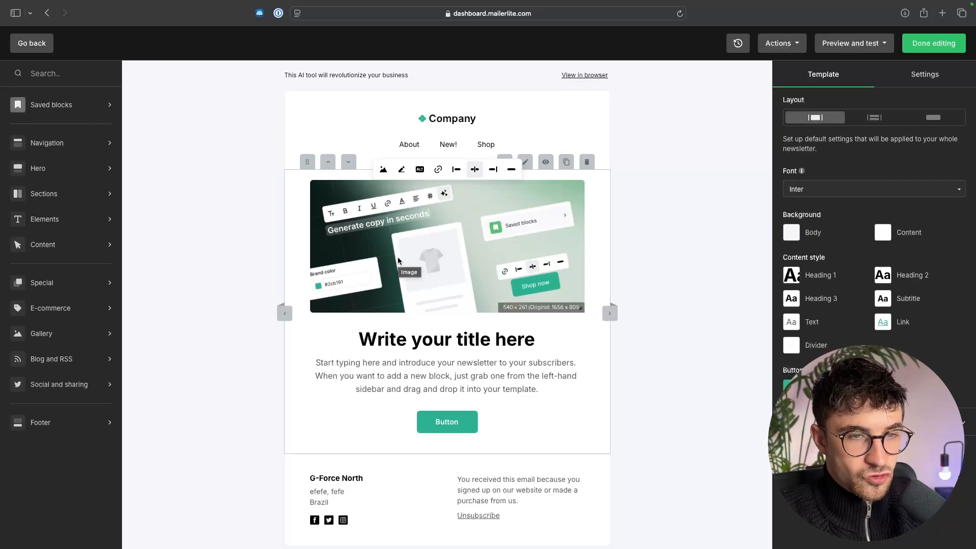
pyautogui.click(296, 177)
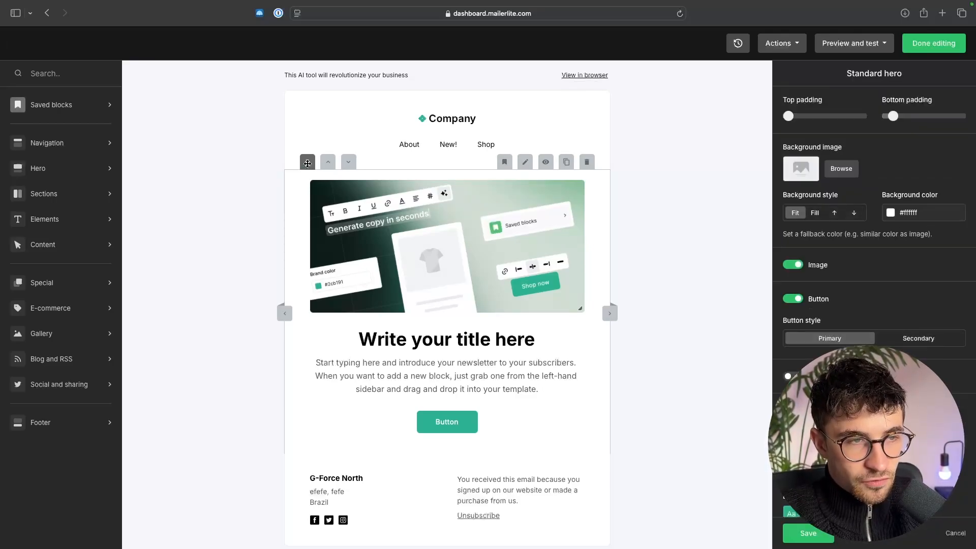
pyautogui.moveTo(307, 162); pyautogui.dragTo(433, 253)
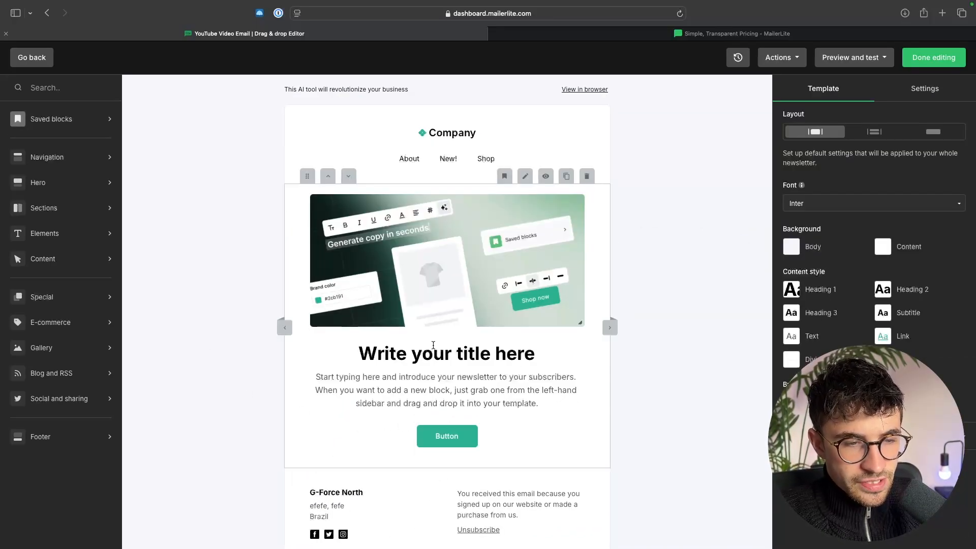
pyautogui.tripleClick(425, 347)
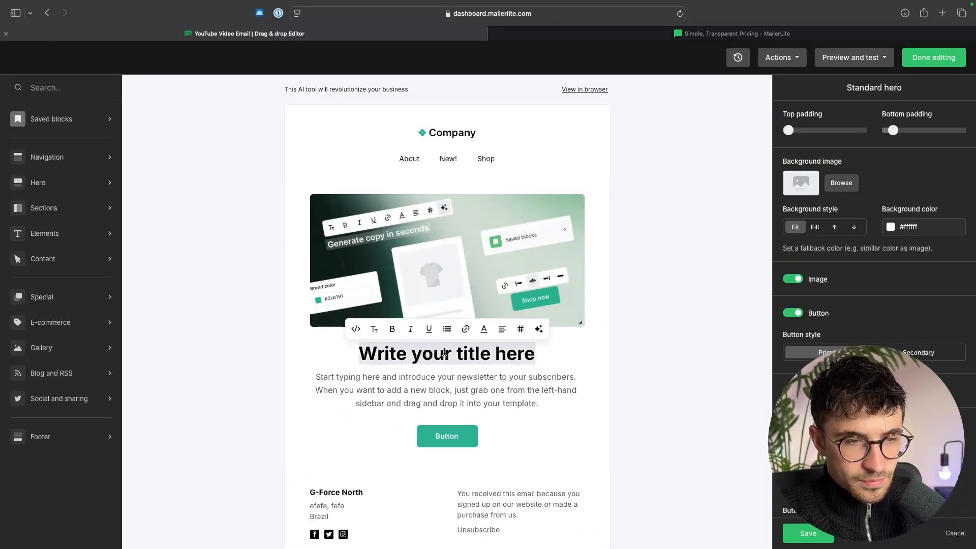
pyautogui.click(690, 332)
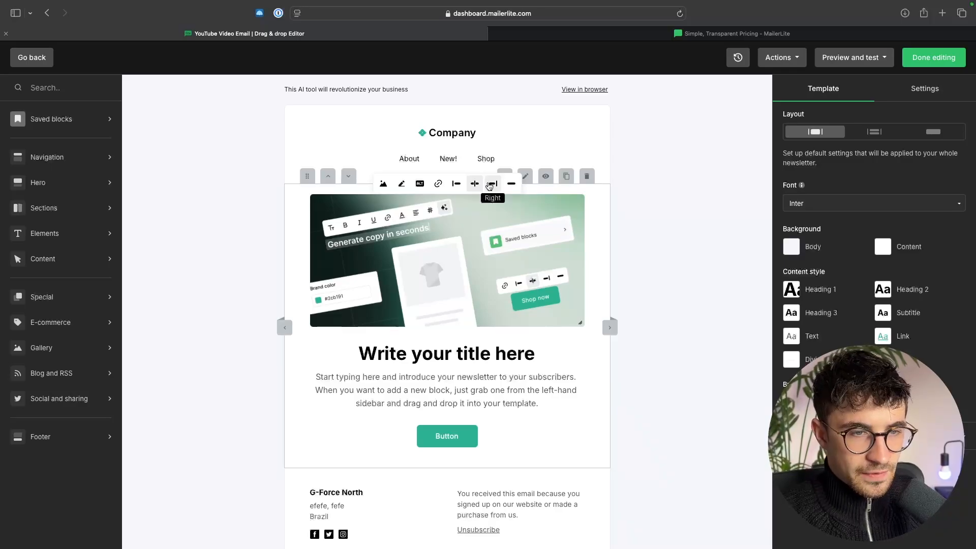
# - Replace the header's Company logo with the blue arrow image "Untitled design (1).png" uploaded from the YouTube Effects folder, and shrink it slightly
pyautogui.click(461, 132)
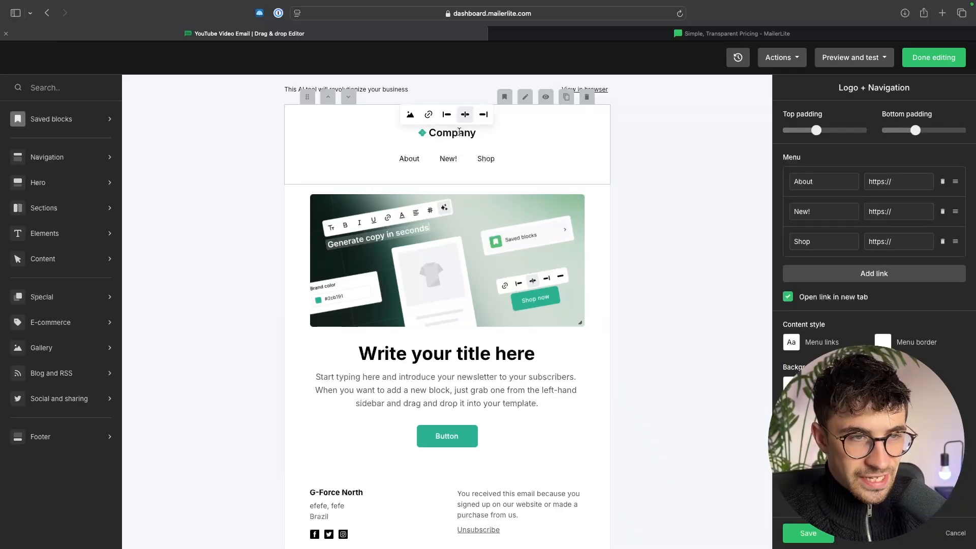
pyautogui.click(535, 211)
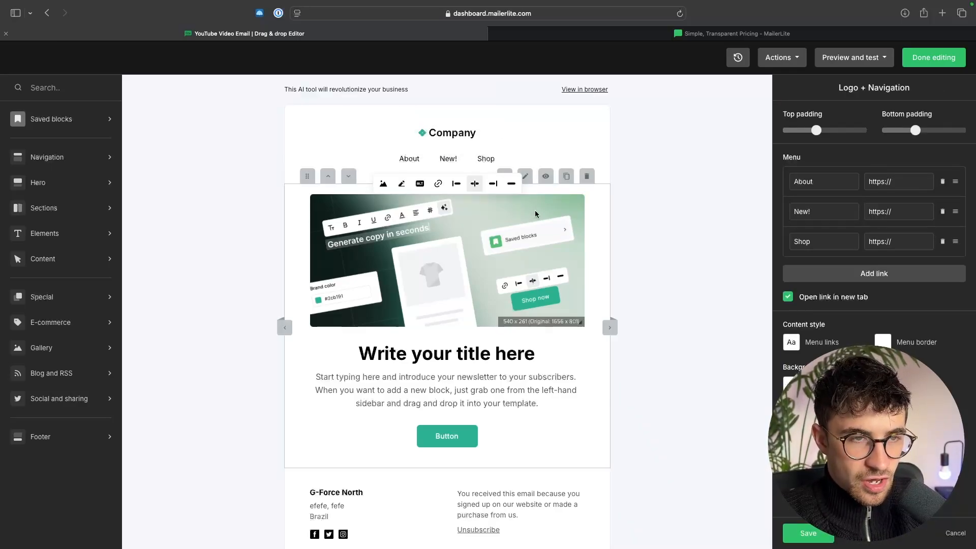
pyautogui.click(454, 130)
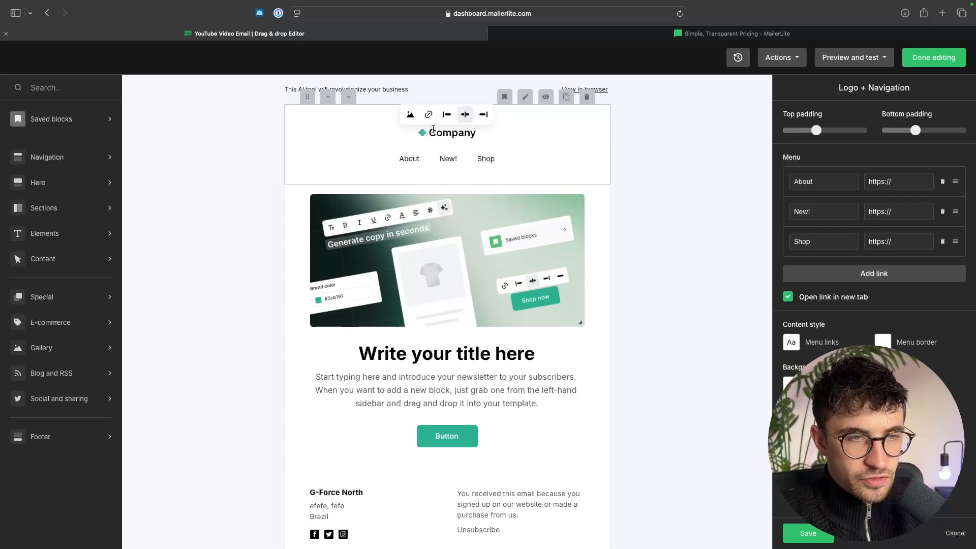
pyautogui.click(411, 115)
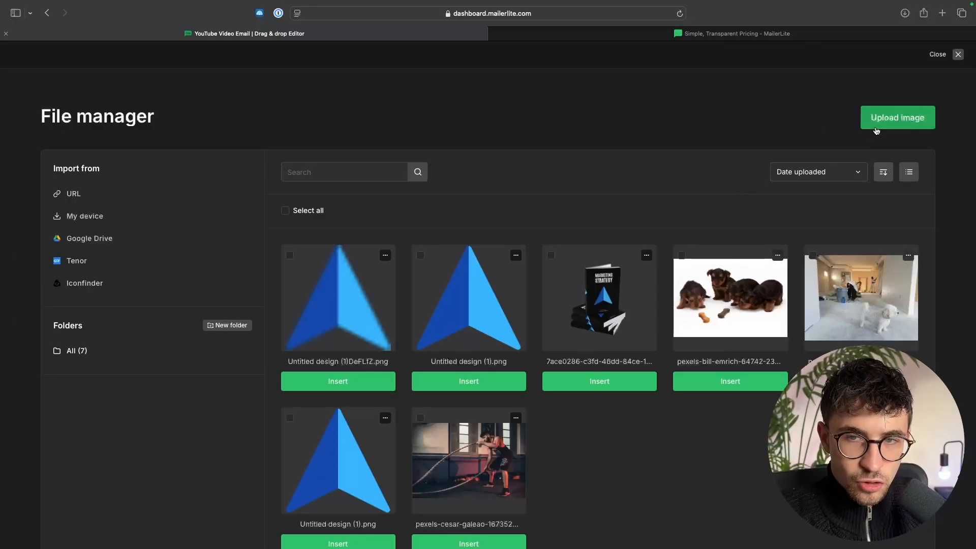
pyautogui.click(898, 120)
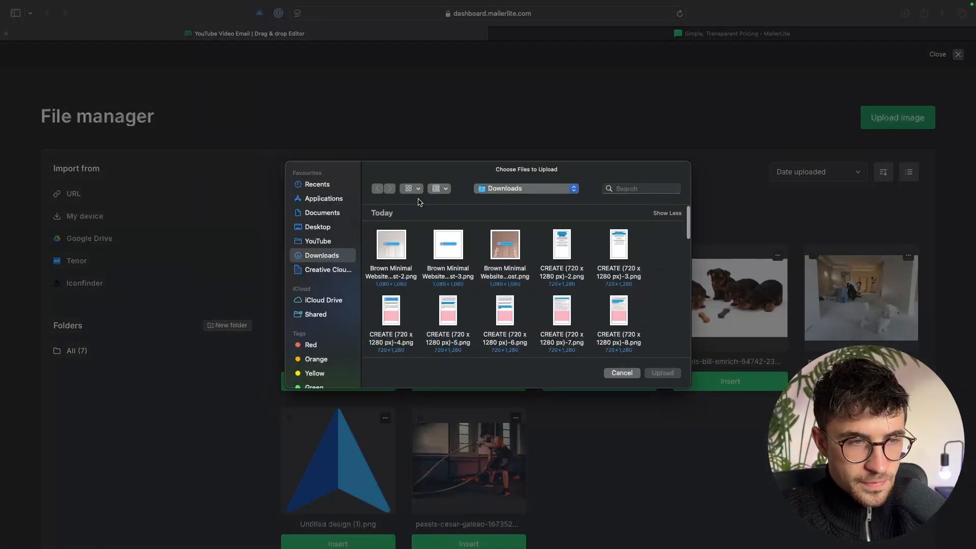
pyautogui.click(317, 241)
pyautogui.scroll(-3, 428, 305)
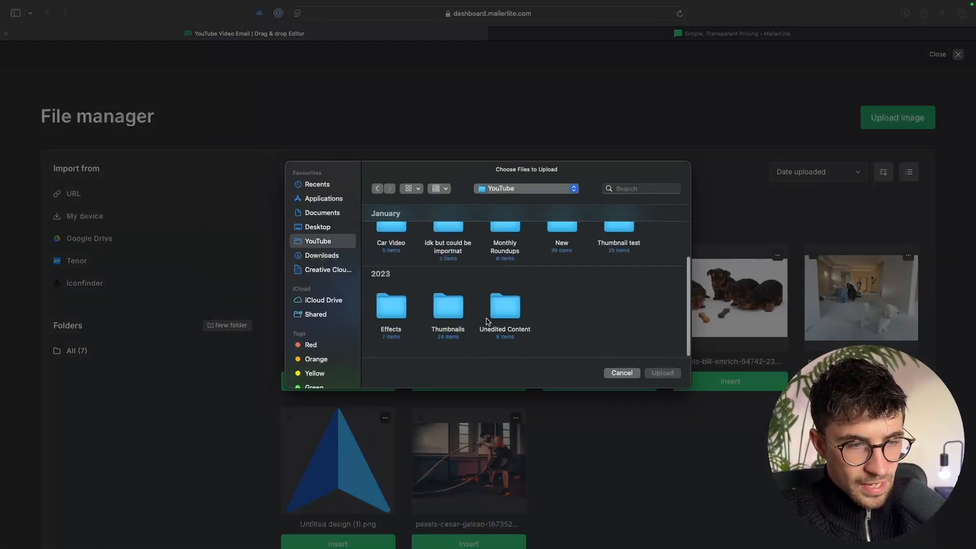
pyautogui.doubleClick(391, 307)
pyautogui.scroll(-3, 428, 314)
pyautogui.doubleClick(504, 313)
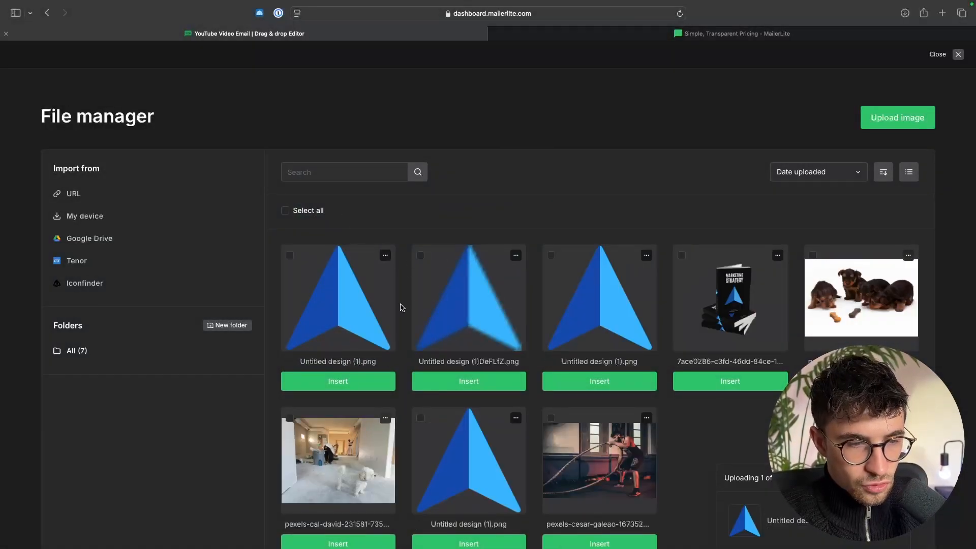
pyautogui.click(361, 387)
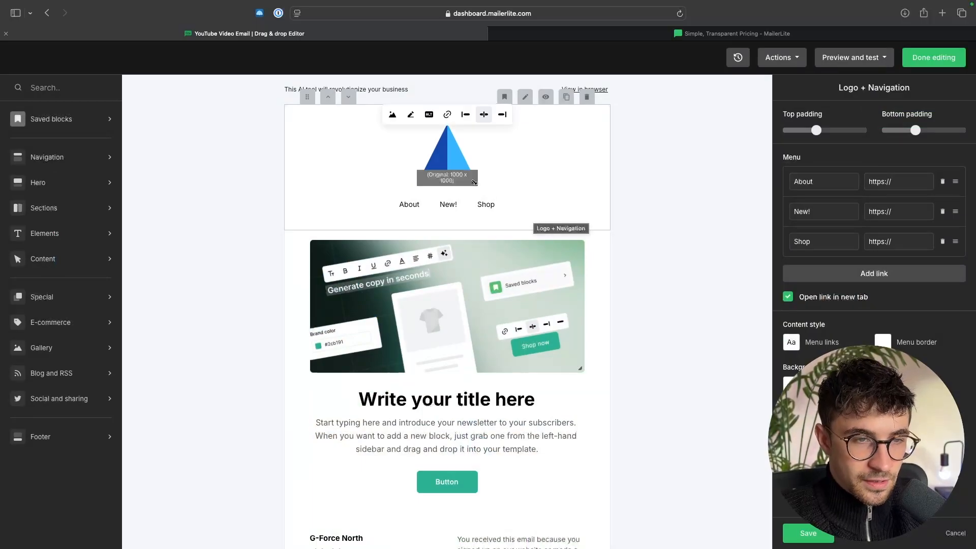
pyautogui.moveTo(477, 183)
pyautogui.mouseDown()
pyautogui.moveTo(588, 270)
pyautogui.moveTo(467, 165)
pyautogui.moveTo(464, 148)
pyautogui.moveTo(497, 181)
pyautogui.moveTo(476, 183)
pyautogui.mouseUp()
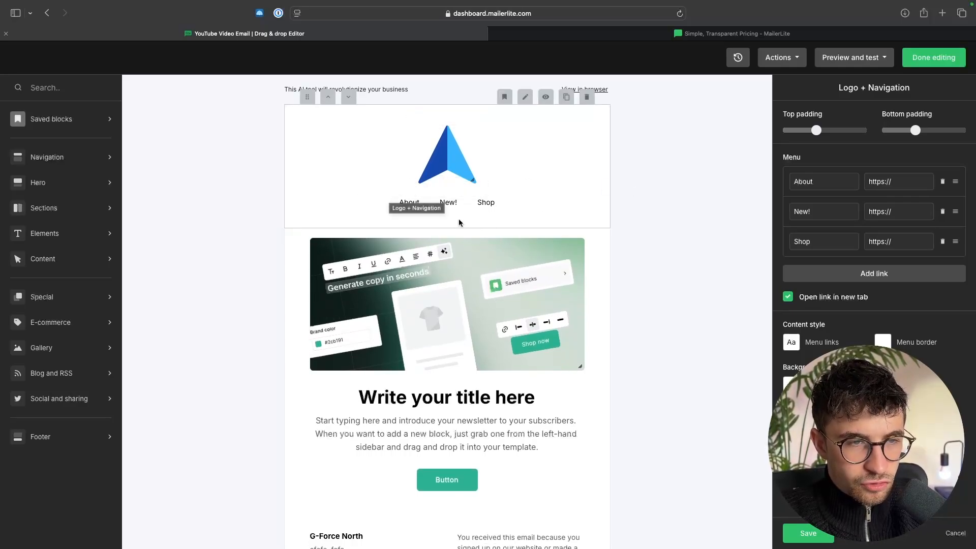
# - Remove the About, New! and Shop menu links from the email's Logo + Navigation block
pyautogui.click(942, 182)
pyautogui.click(942, 182)
pyautogui.click(943, 181)
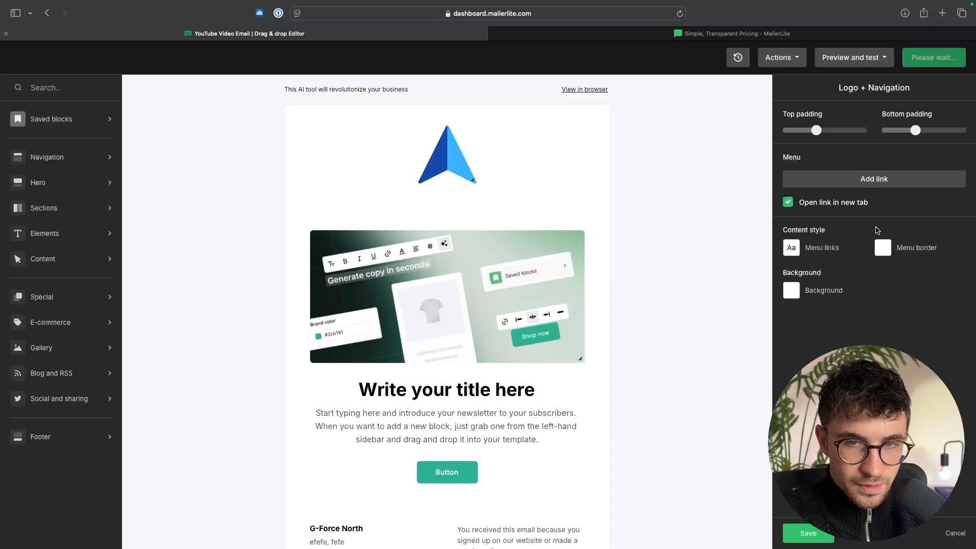
pyautogui.click(642, 192)
# - Look through the Standard hero block's settings and delete the block from the email
pyautogui.scroll(-2, 483, 216)
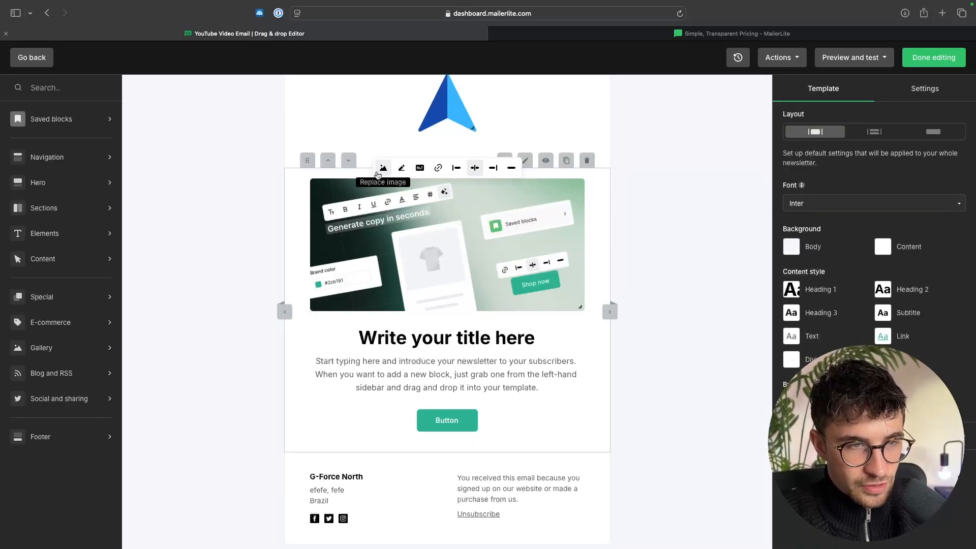
pyautogui.click(393, 335)
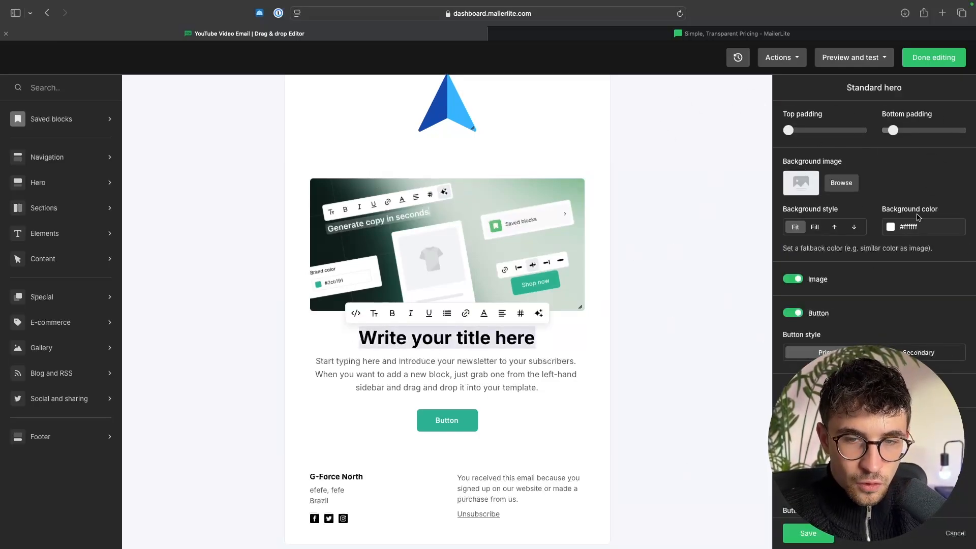
pyautogui.scroll(-3, 864, 239)
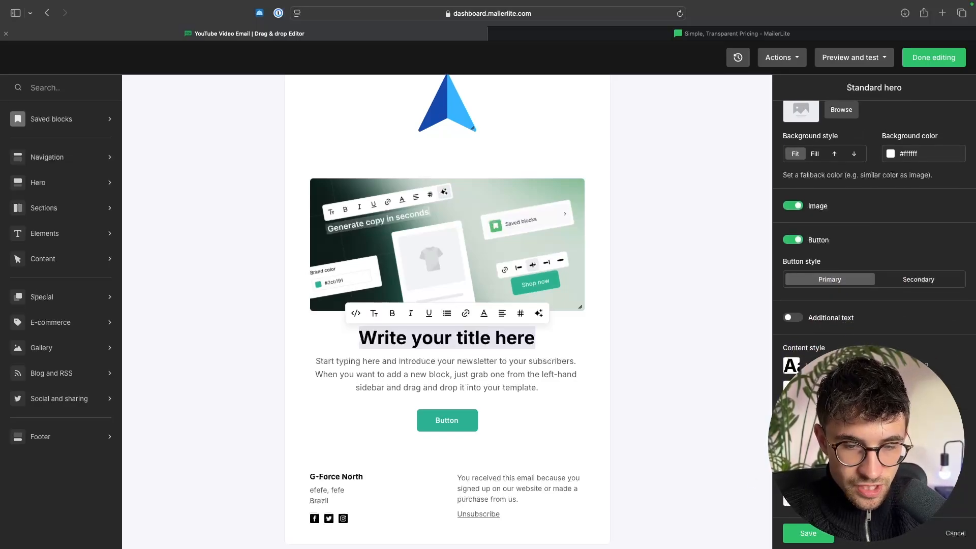
pyautogui.scroll(3, 864, 239)
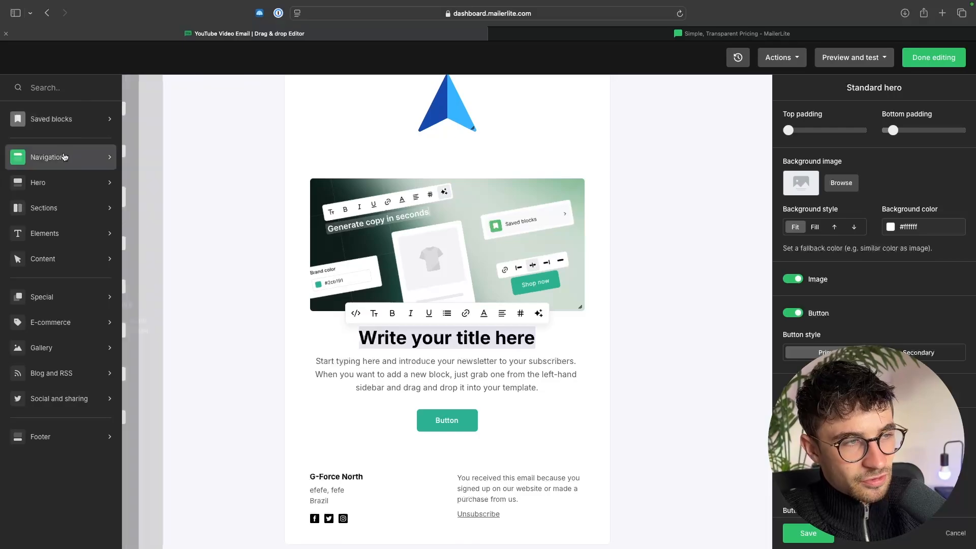
pyautogui.moveTo(56, 191)
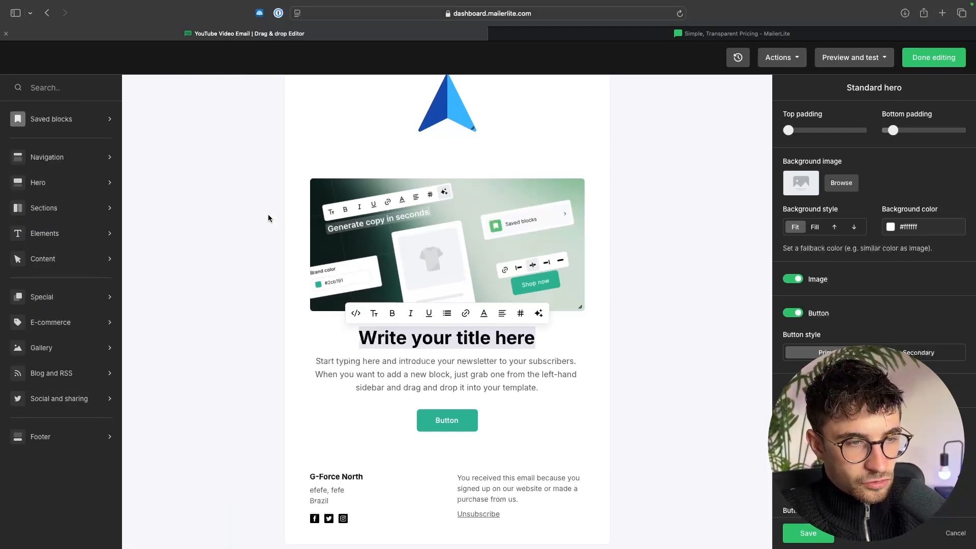
pyautogui.click(268, 215)
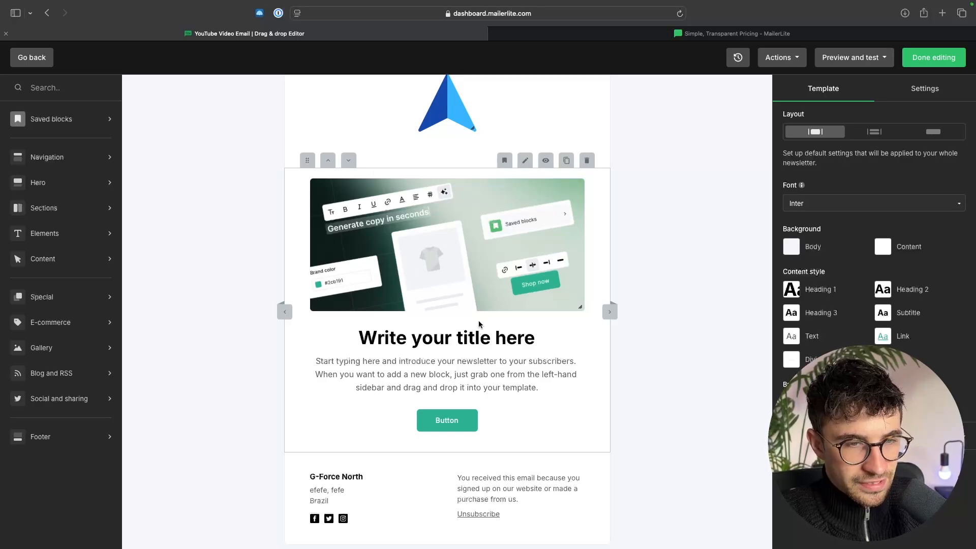
pyautogui.click(587, 161)
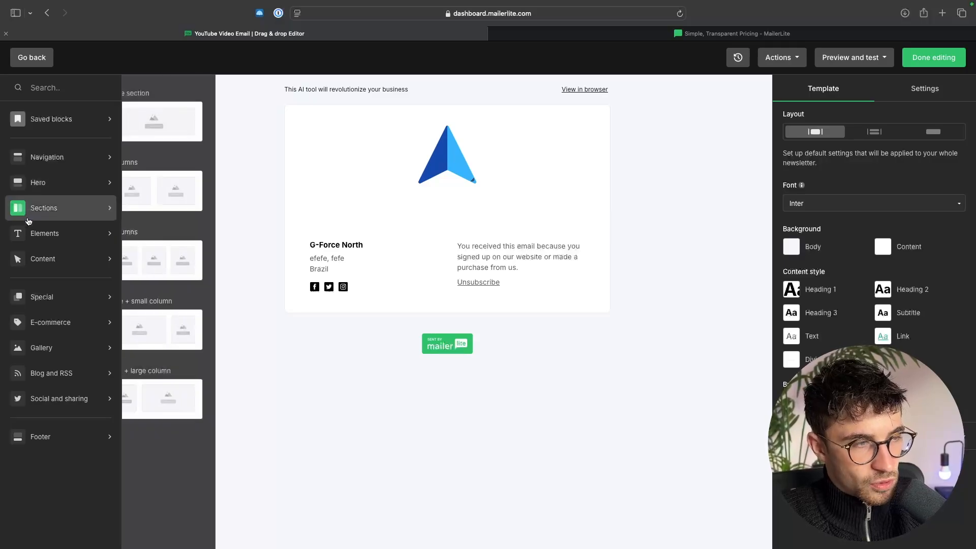
# - Add a title below the logo reading "Check out my most recent video!" and delete the surplus "Compelling headline" title block
pyautogui.moveTo(60, 237)
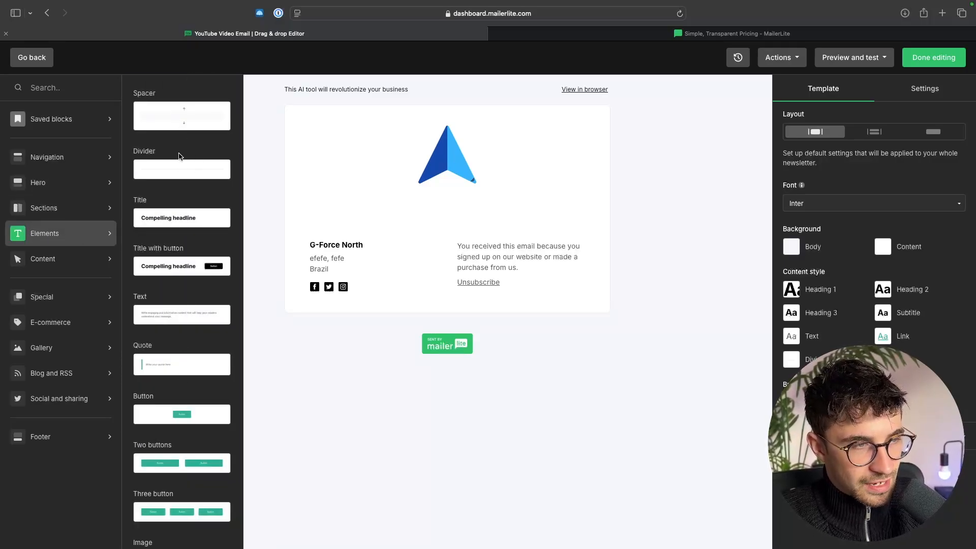
pyautogui.moveTo(160, 218); pyautogui.dragTo(69, 233)
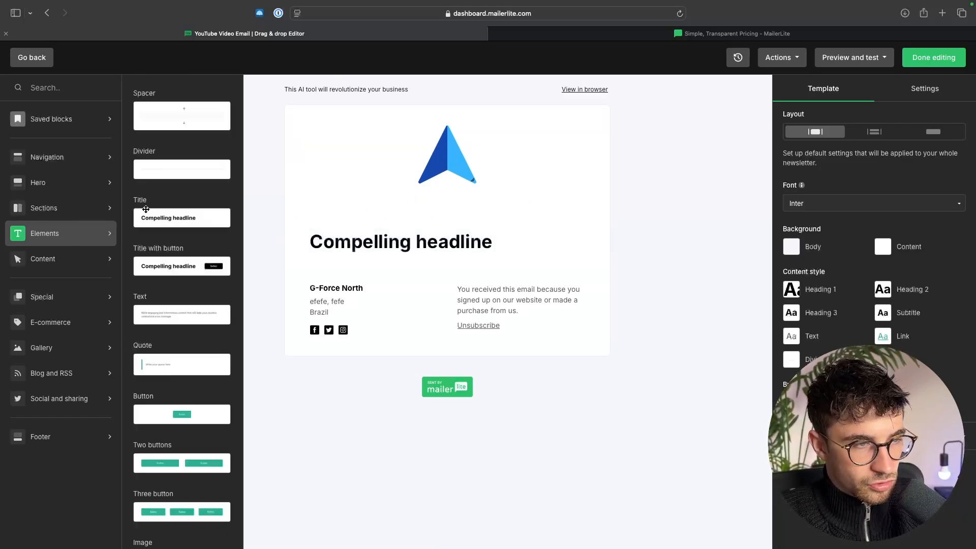
pyautogui.moveTo(146, 209); pyautogui.dragTo(429, 221)
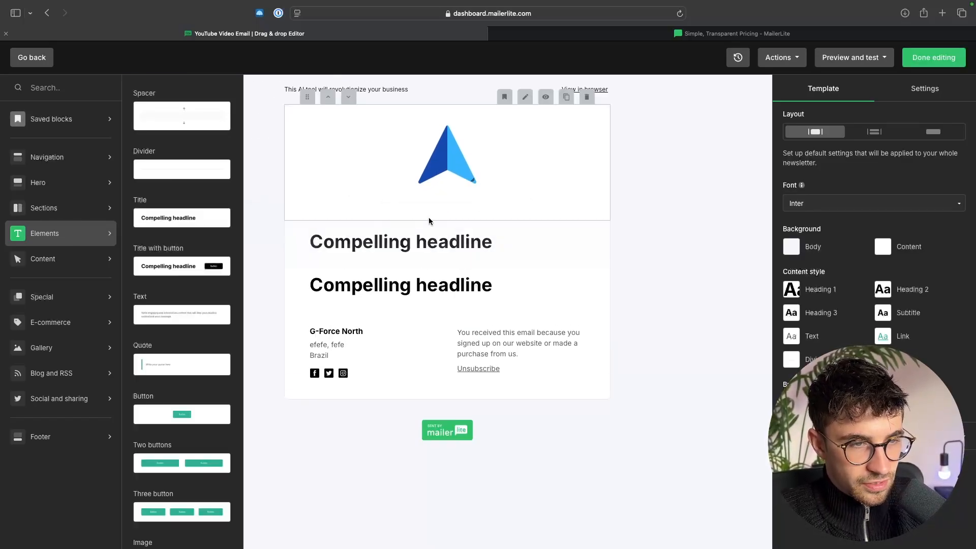
pyautogui.click(449, 242)
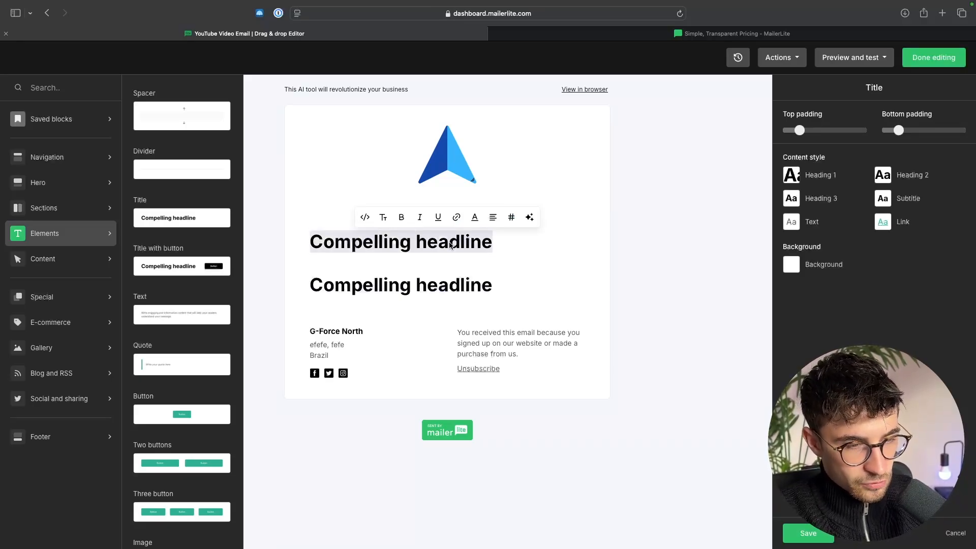
pyautogui.write('Check out my most recent video!')
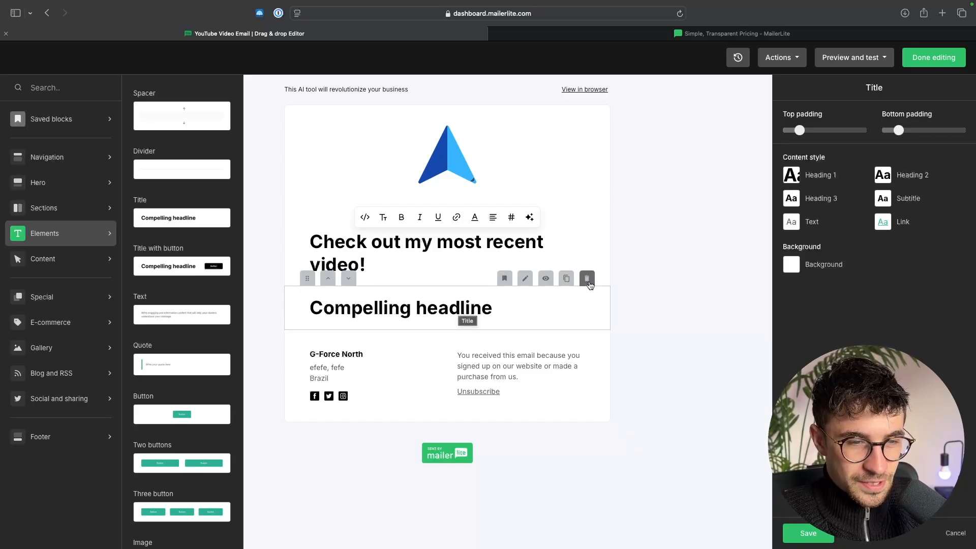
pyautogui.click(587, 279)
# - Add a text block below the title reading "This AI tool will revolutionize your content creation business by creating high converting AI ads in seconds."
pyautogui.click(51, 158)
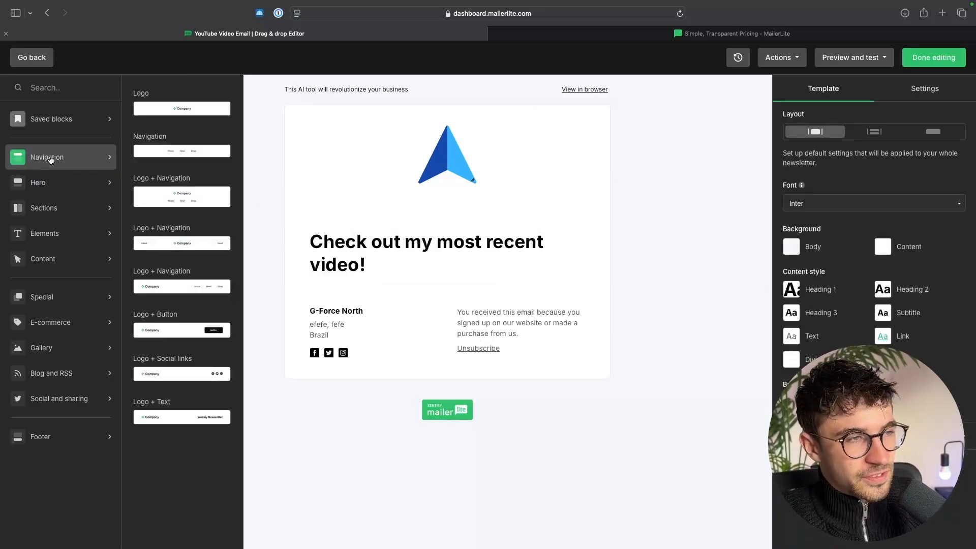
pyautogui.click(62, 183)
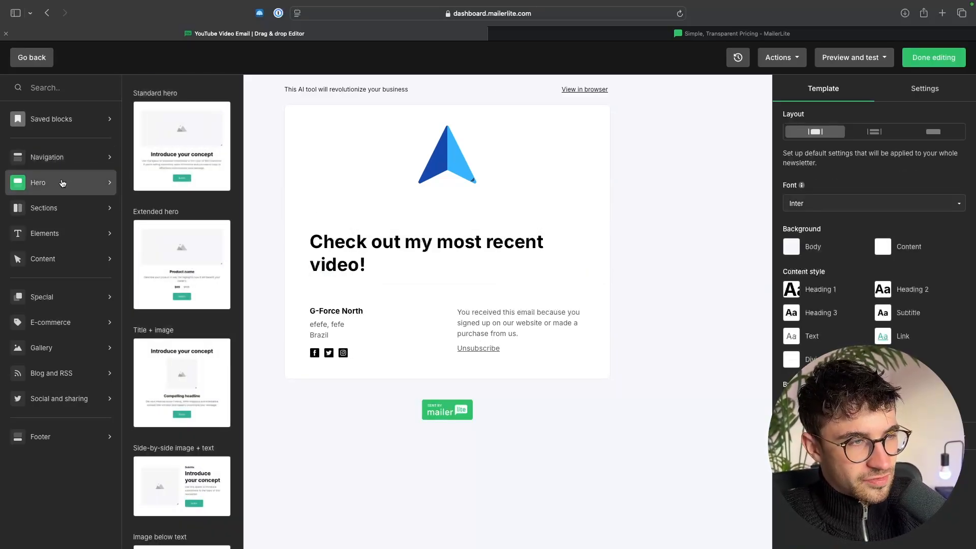
pyautogui.scroll(-3, 165, 241)
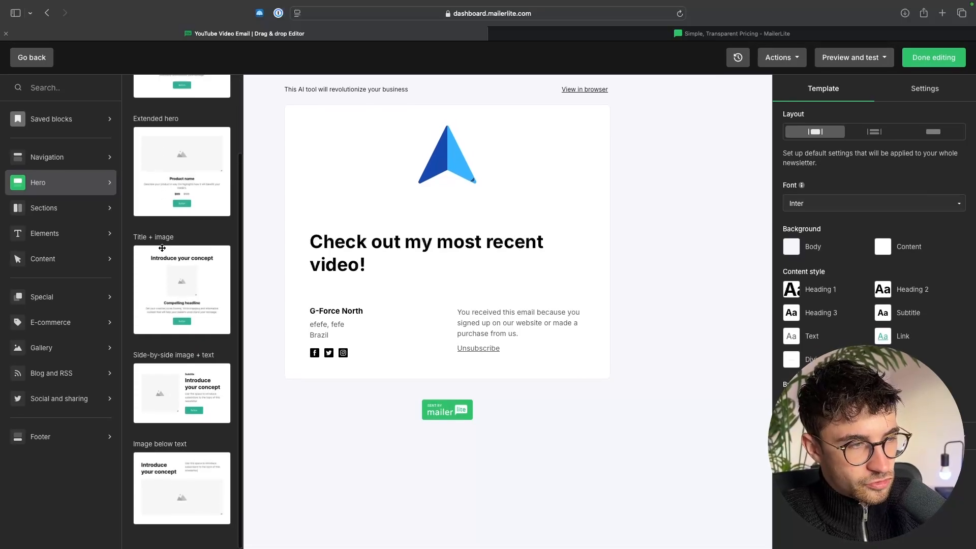
pyautogui.click(80, 214)
pyautogui.click(77, 233)
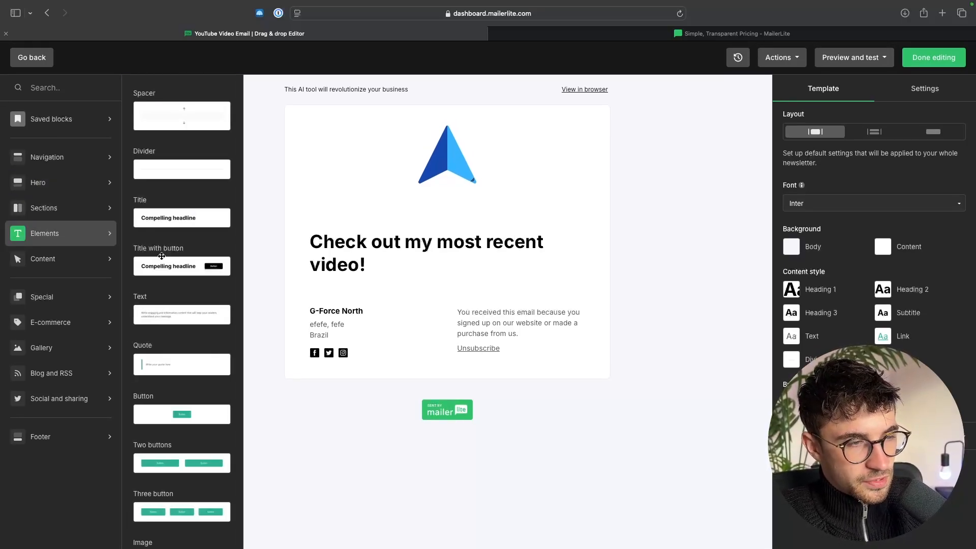
pyautogui.moveTo(153, 315); pyautogui.dragTo(348, 292)
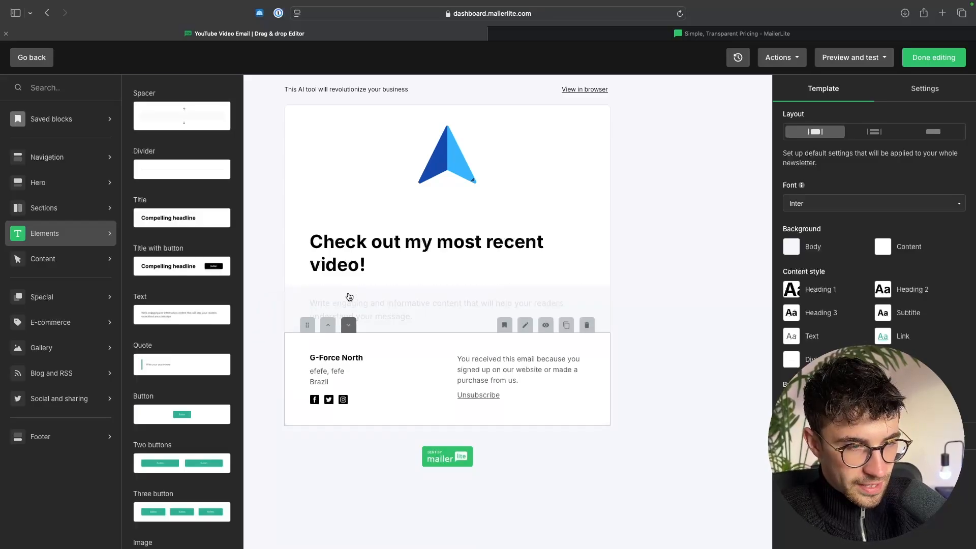
pyautogui.click(284, 290)
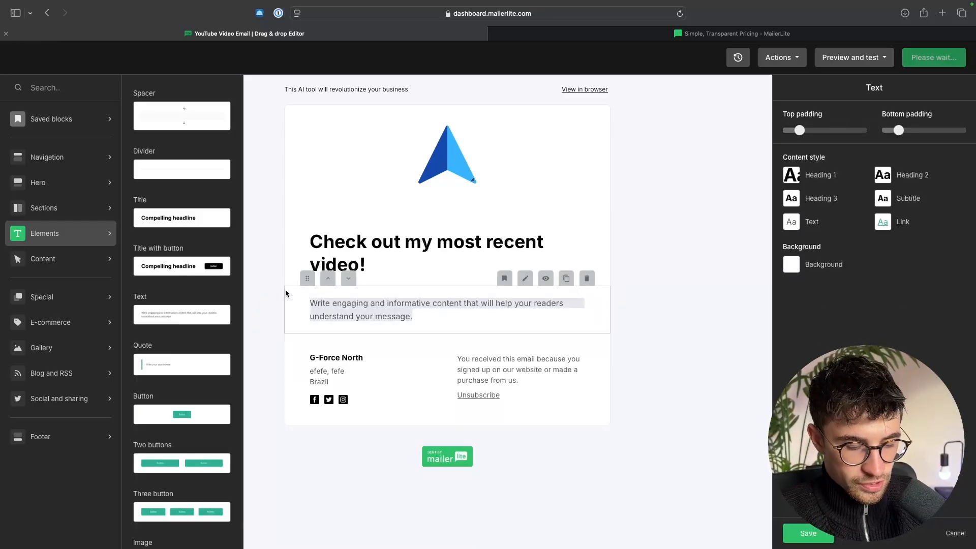
pyautogui.write('This AI tool will revolutionize your content creation business by creating high converting AI ads in seconds.')
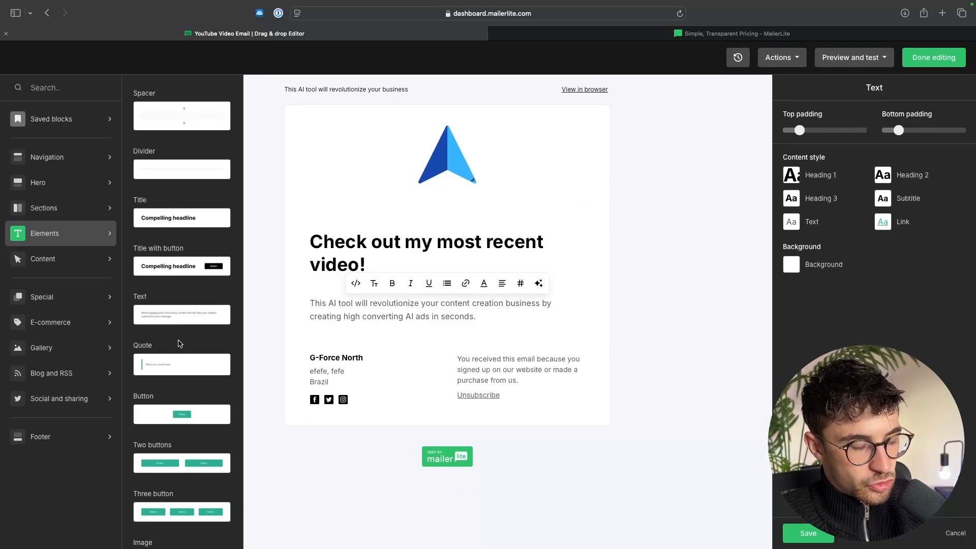
# - Add a single button block below the text paragraph and open the button's link for editing
pyautogui.scroll(-3, 179, 344)
pyautogui.moveTo(154, 358); pyautogui.dragTo(421, 343)
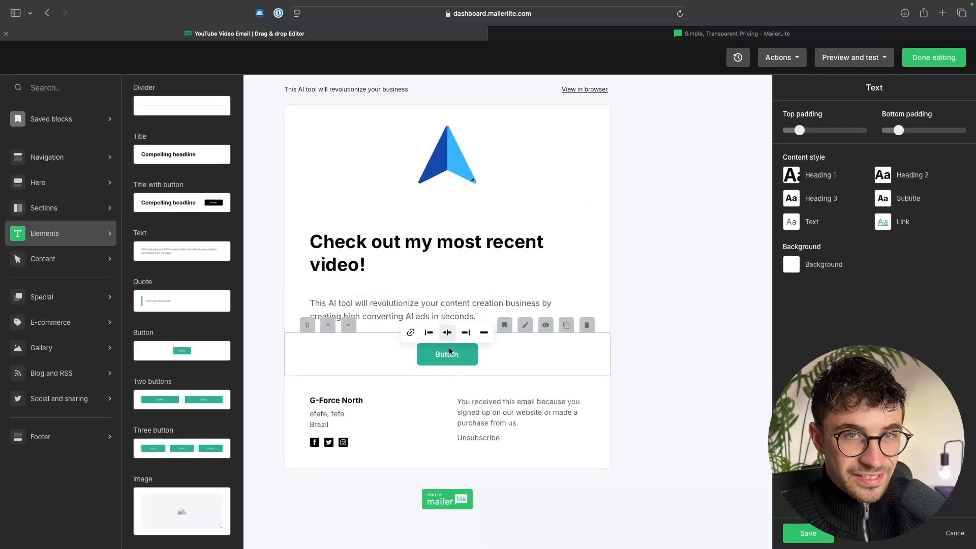
pyautogui.click(411, 334)
pyautogui.press('Escape')
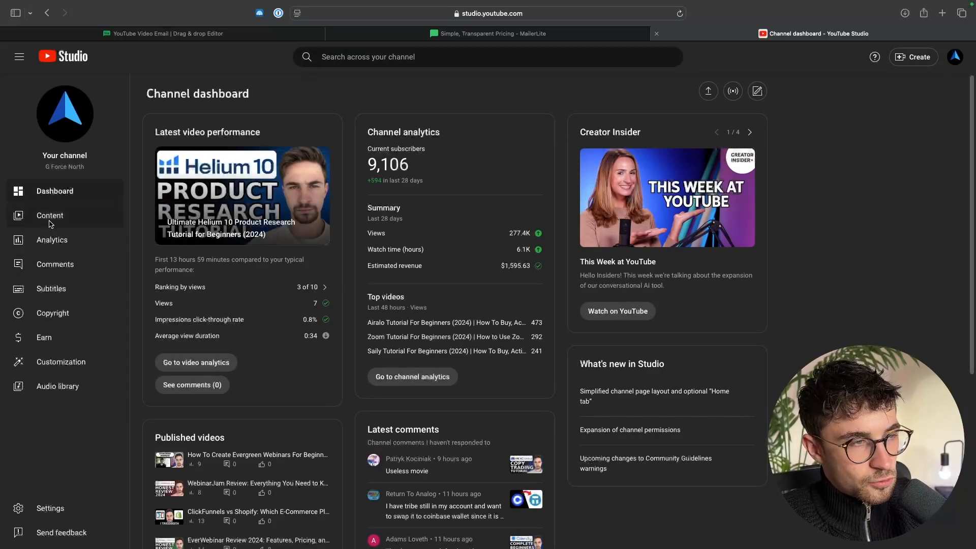
# - Copy the link of the video "How To Create Viral Product Photo Ads Using AI" in YouTube Studio and return to the MailerLite email editor
pyautogui.click(49, 215)
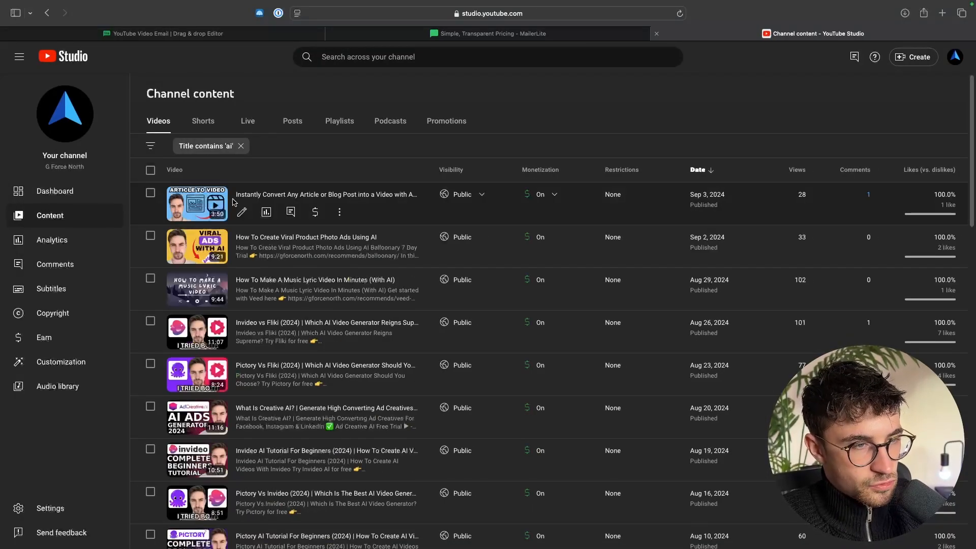
pyautogui.click(241, 256)
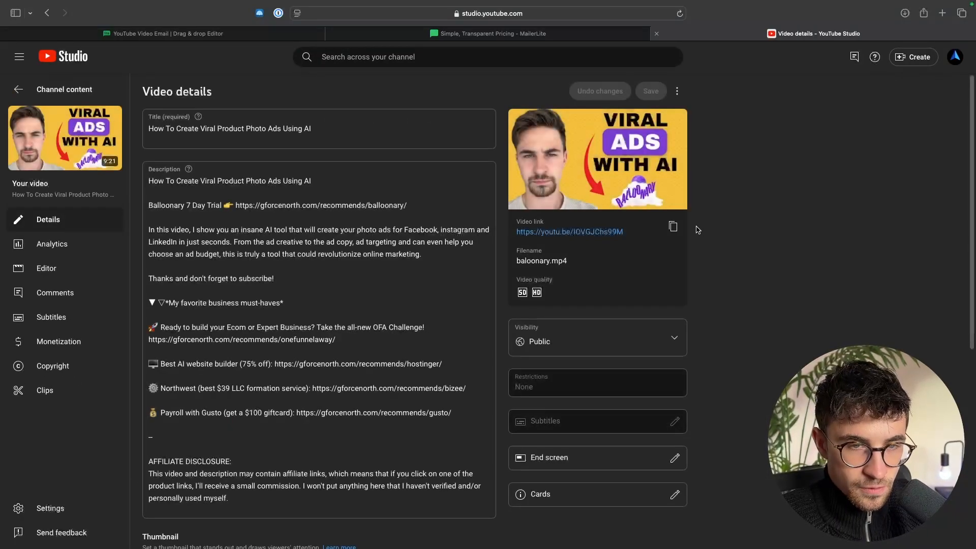
pyautogui.click(672, 225)
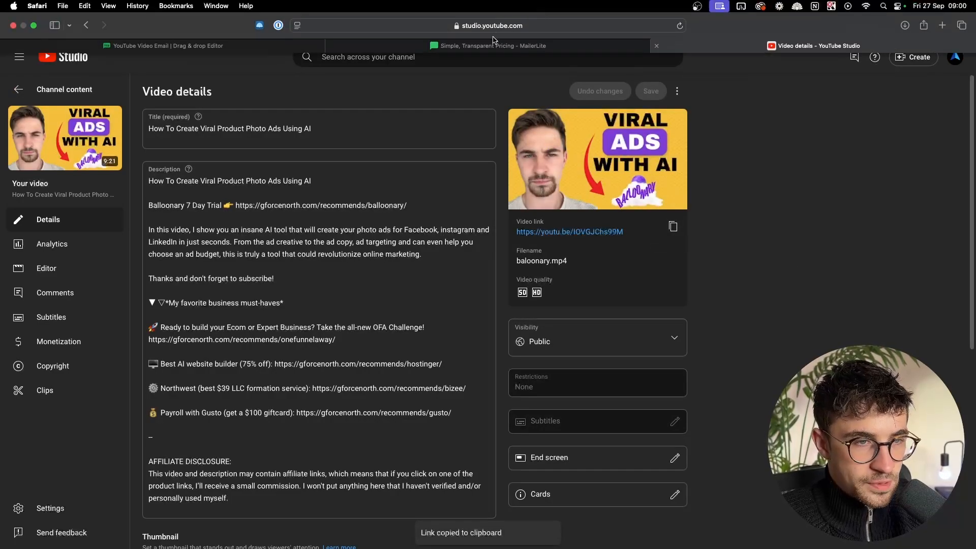
pyautogui.click(493, 44)
pyautogui.click(320, 47)
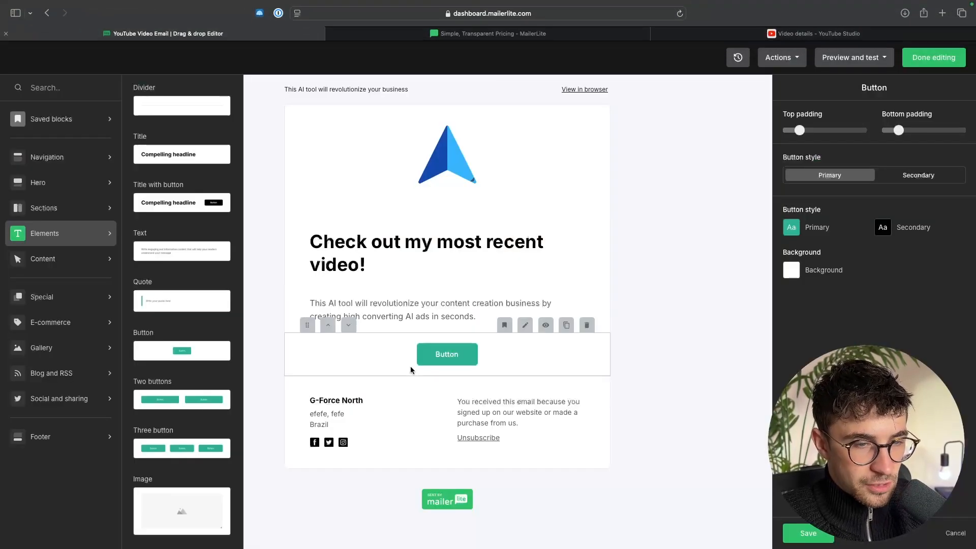
# - Link the button to the copied YouTube video URL and change its label to "Watch Now"
pyautogui.click(411, 333)
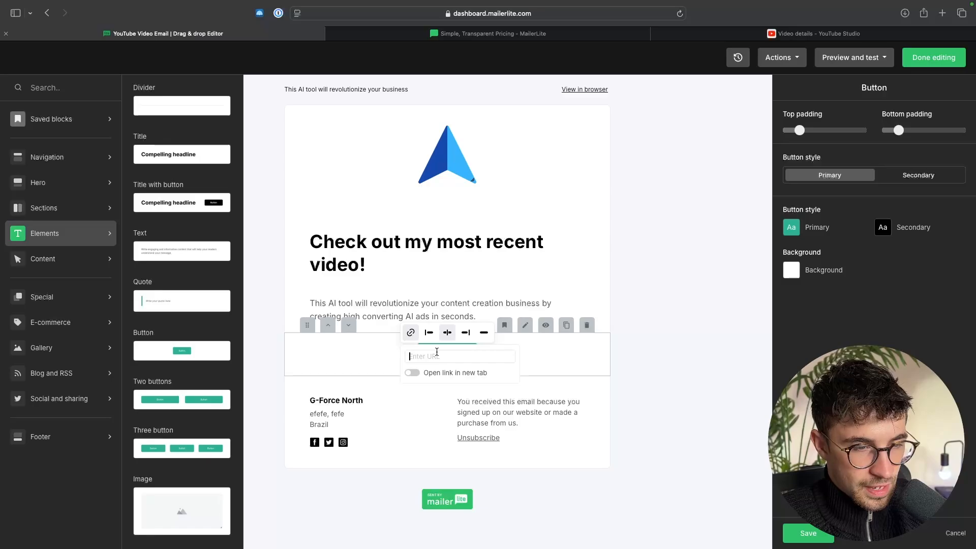
pyautogui.press('Return')
pyautogui.click(410, 333)
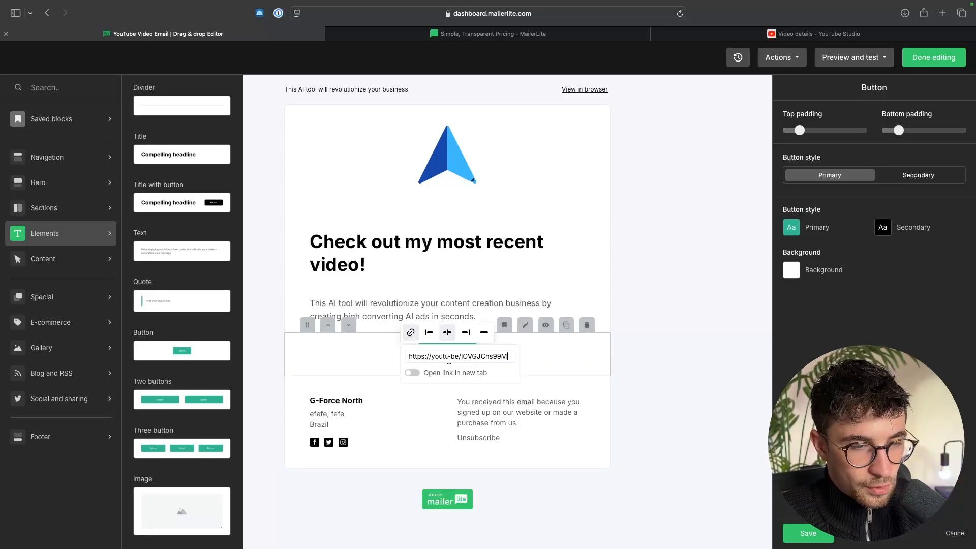
pyautogui.press('Return')
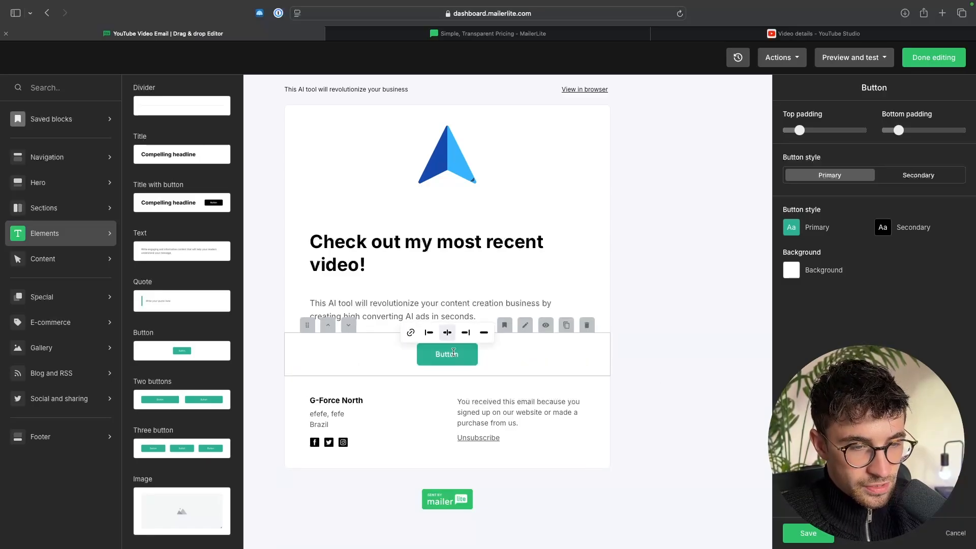
pyautogui.doubleClick(454, 353)
pyautogui.click(436, 353)
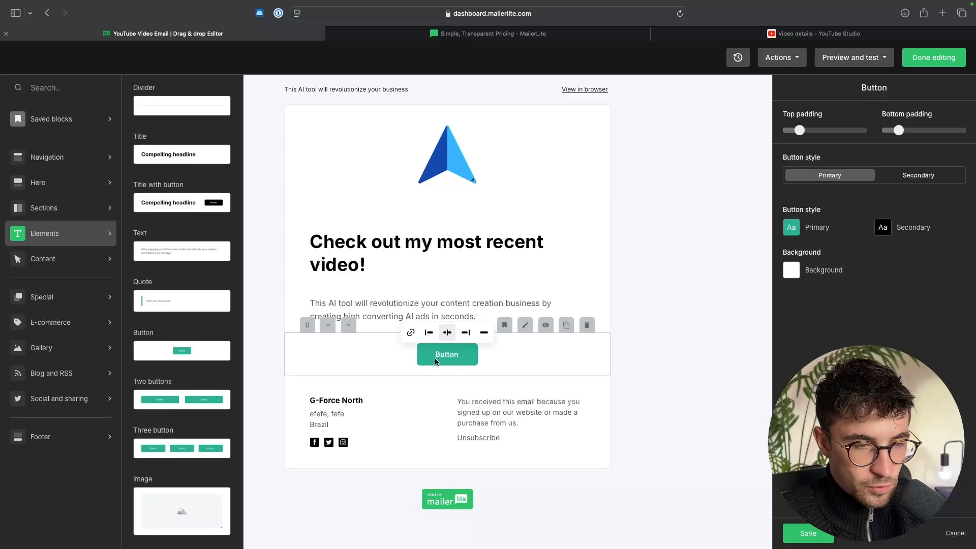
pyautogui.doubleClick(442, 354)
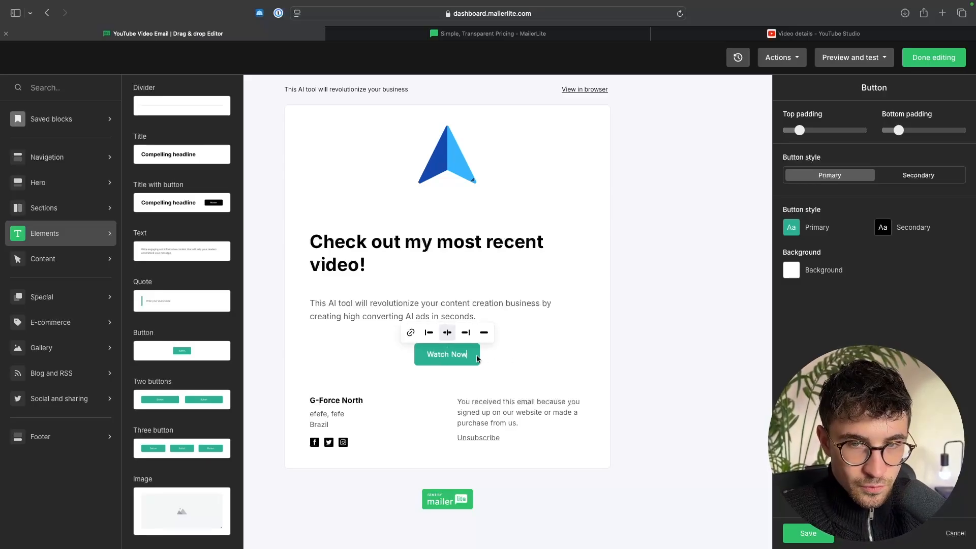
# - Set the primary button style's background color to the blue #007bff
pyautogui.click(792, 233)
pyautogui.click(646, 178)
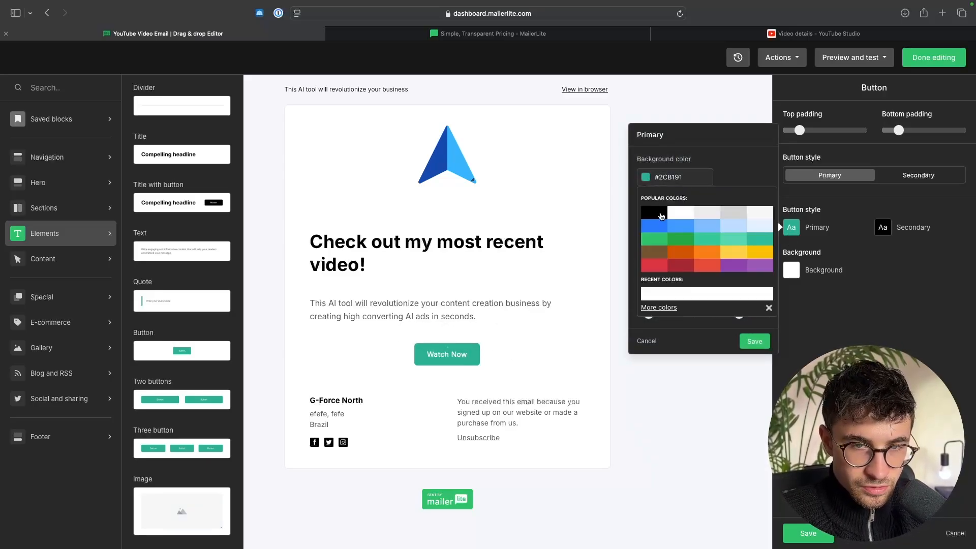
pyautogui.click(656, 227)
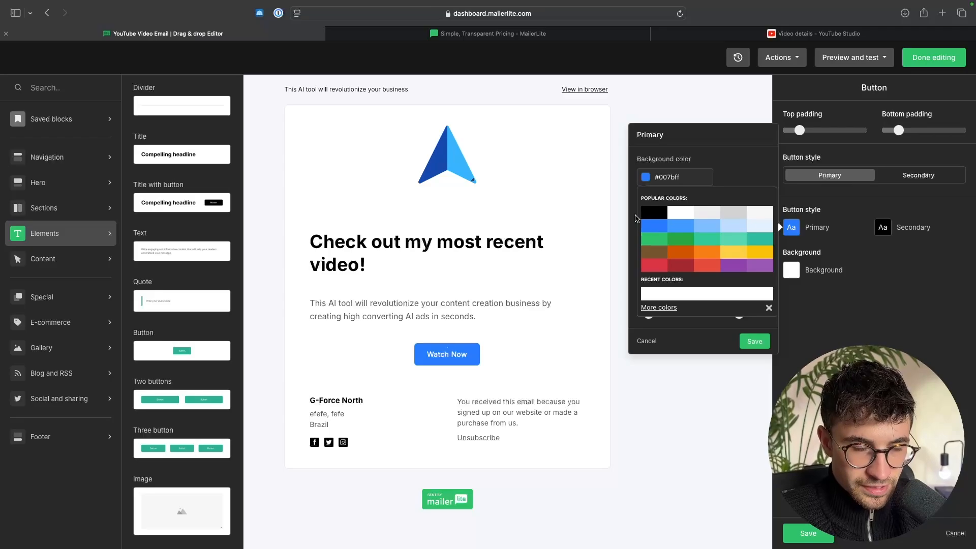
pyautogui.click(585, 204)
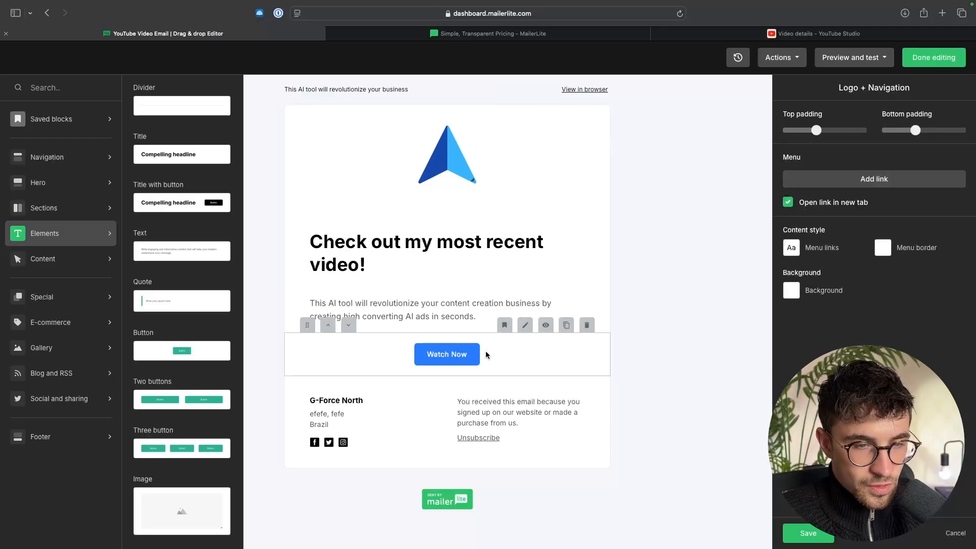
# - Replace the button block with a video block below the text paragraph, using the copied YouTube link as its video URL, and save it
pyautogui.click(587, 325)
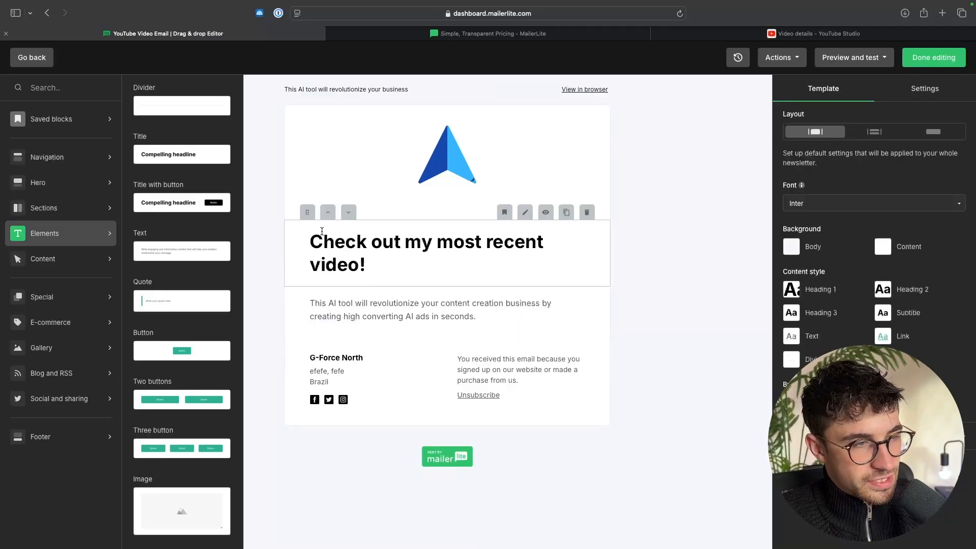
pyautogui.scroll(-3, 211, 281)
pyautogui.scroll(-3, 211, 281)
pyautogui.moveTo(160, 387); pyautogui.dragTo(373, 356)
pyautogui.click(399, 377)
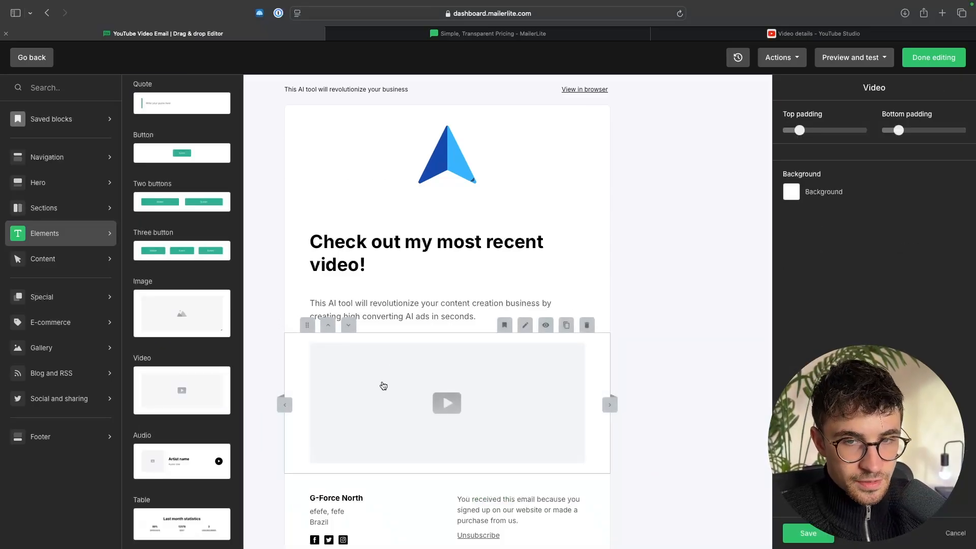
pyautogui.press('super+v')
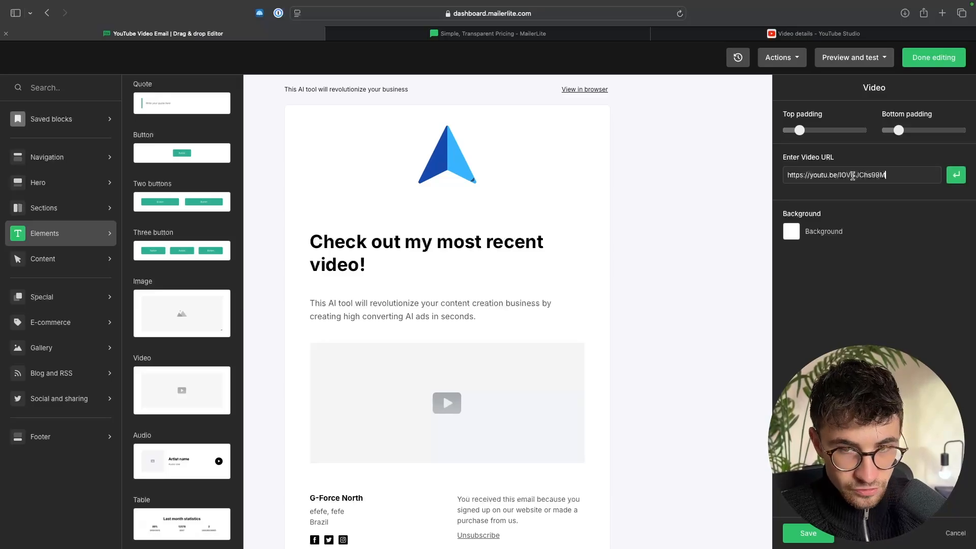
pyautogui.click(955, 182)
pyautogui.scroll(-1, 790, 521)
pyautogui.click(811, 537)
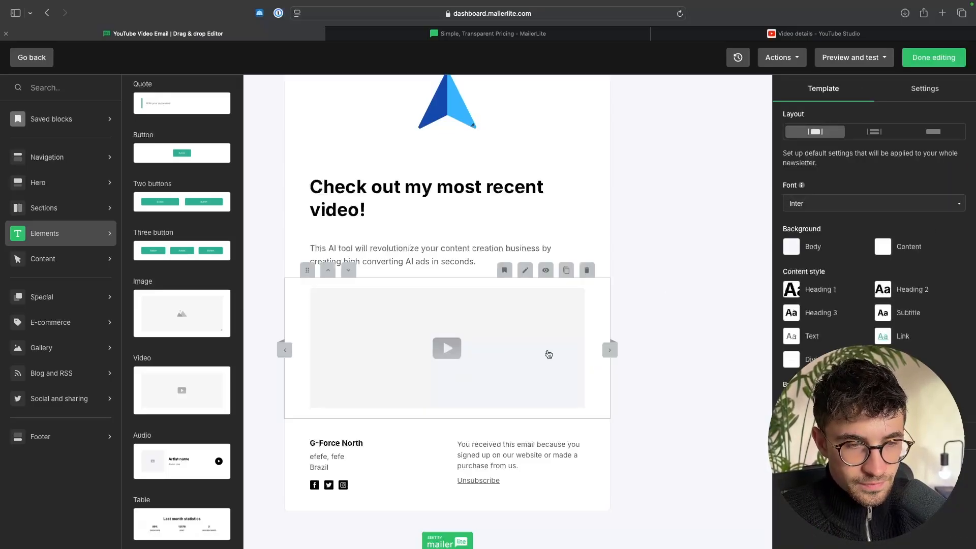
# - Add an accordion block from the Special elements below the video
pyautogui.scroll(1, 548, 327)
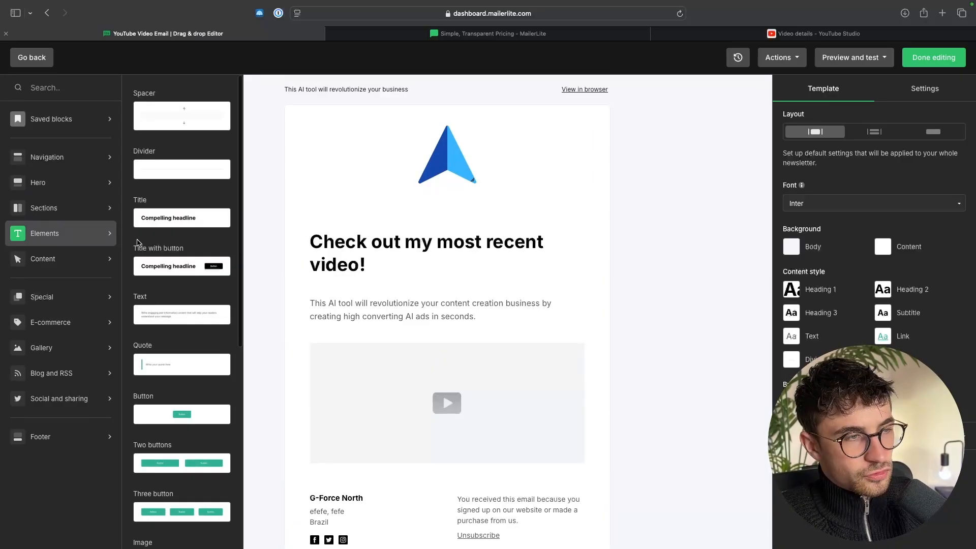
pyautogui.moveTo(51, 298)
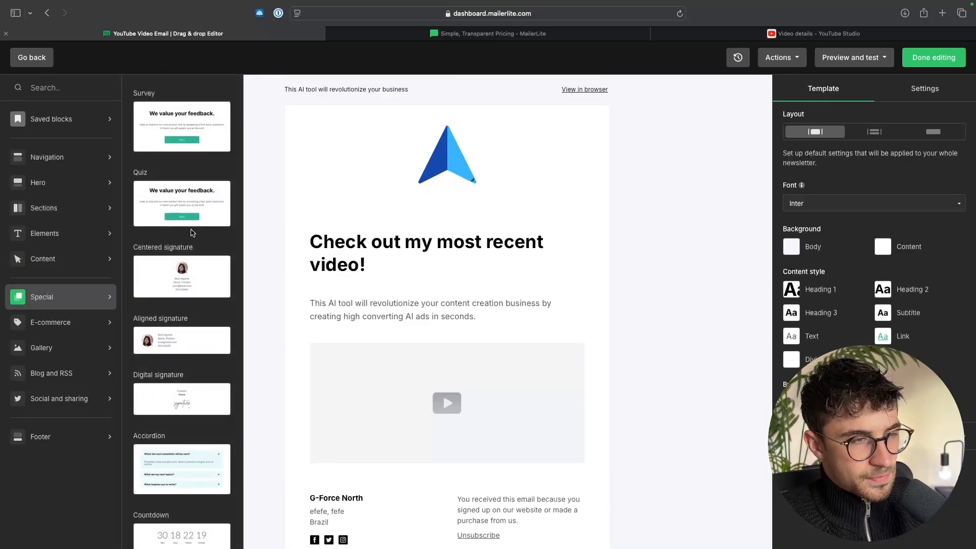
pyautogui.scroll(-2, 173, 303)
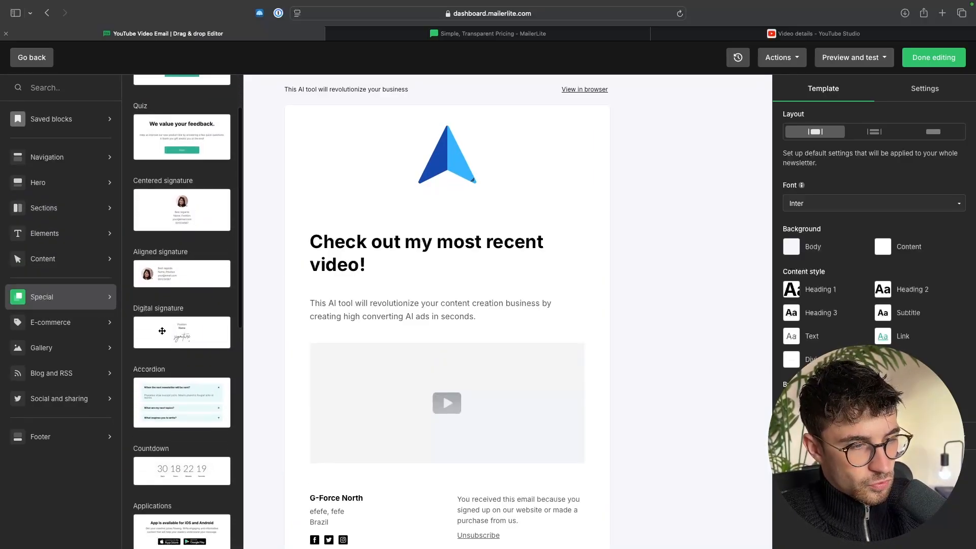
pyautogui.scroll(-3, 162, 331)
pyautogui.moveTo(169, 304); pyautogui.dragTo(386, 492)
pyautogui.scroll(-3, 392, 432)
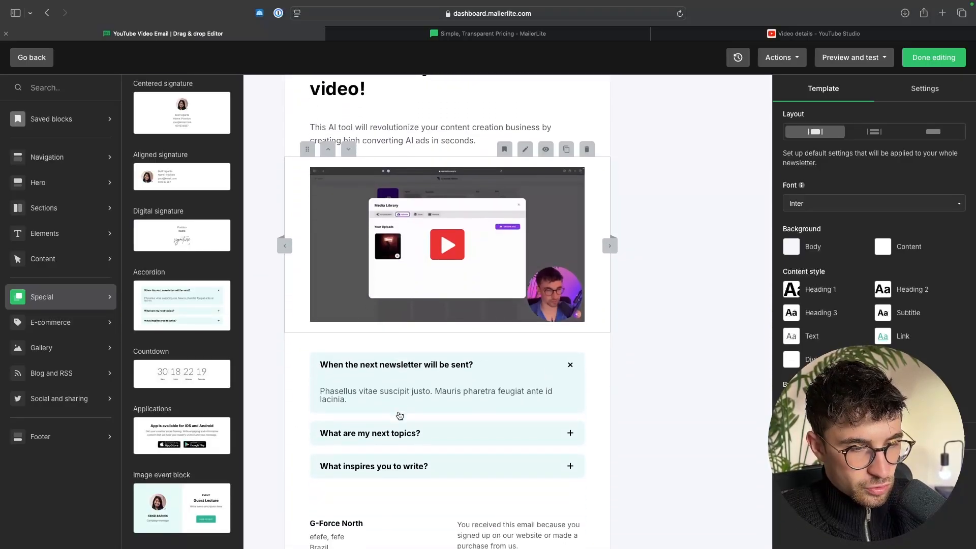
# - Open the title and text of the accordion's first tab for editing, and delete the whole accordion block
pyautogui.click(400, 363)
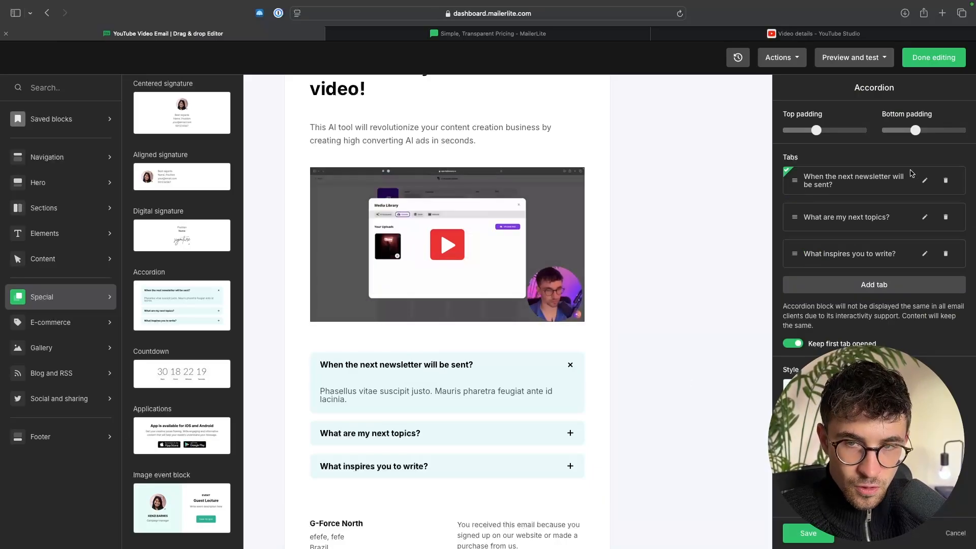
pyautogui.click(925, 181)
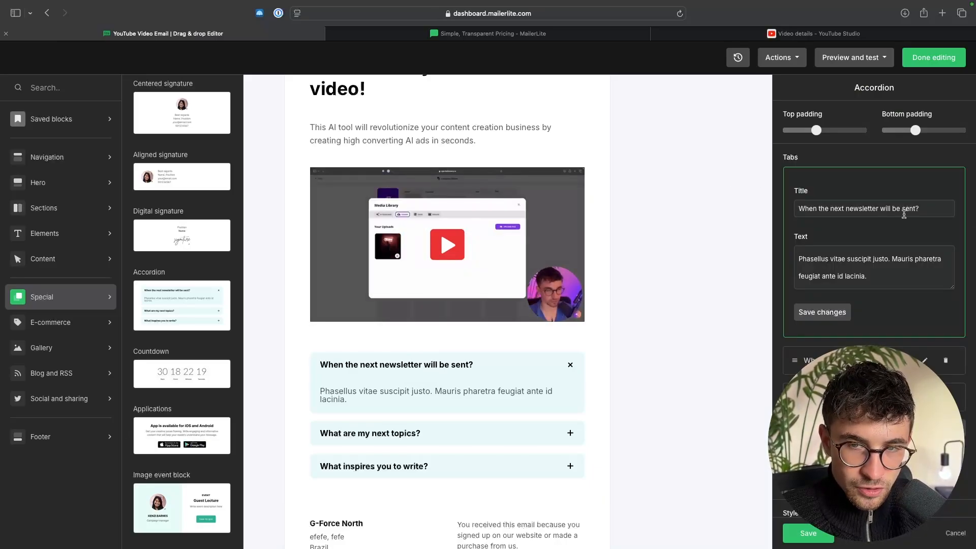
pyautogui.moveTo(920, 208); pyautogui.dragTo(764, 222)
pyautogui.moveTo(887, 276); pyautogui.dragTo(718, 236)
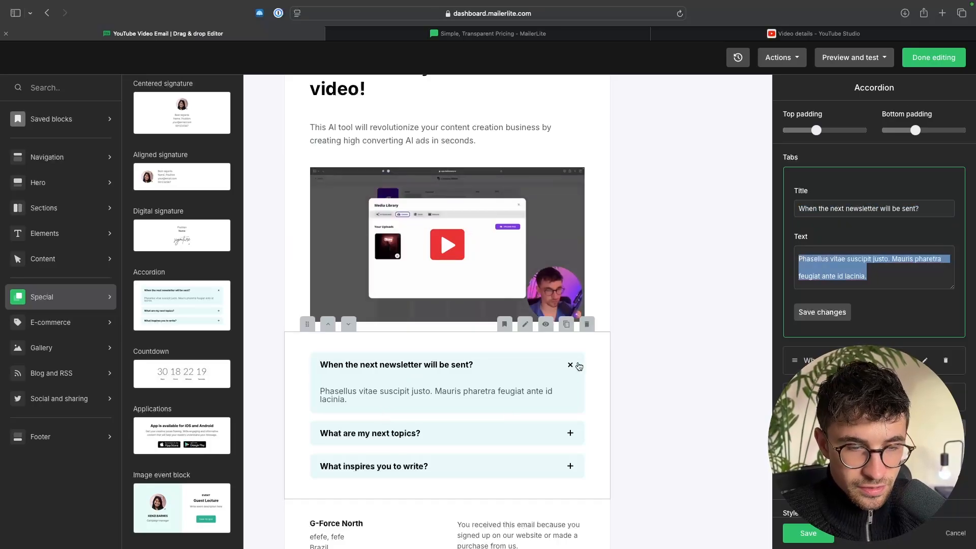
pyautogui.click(578, 363)
pyautogui.click(586, 326)
# - Try out a countdown block below the video, view its expiration and color settings, and delete the block
pyautogui.moveTo(178, 372); pyautogui.dragTo(402, 400)
pyautogui.scroll(-2, 402, 401)
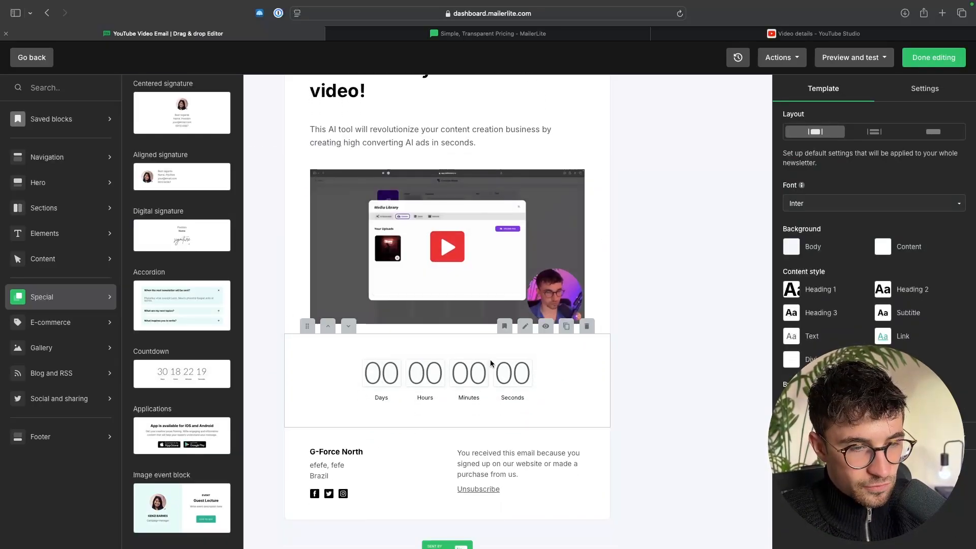
pyautogui.click(462, 373)
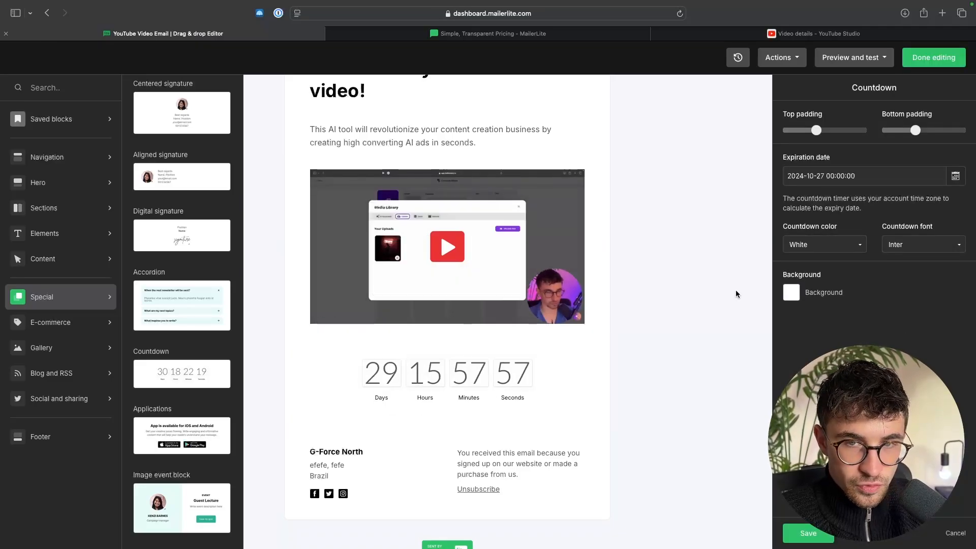
pyautogui.click(587, 326)
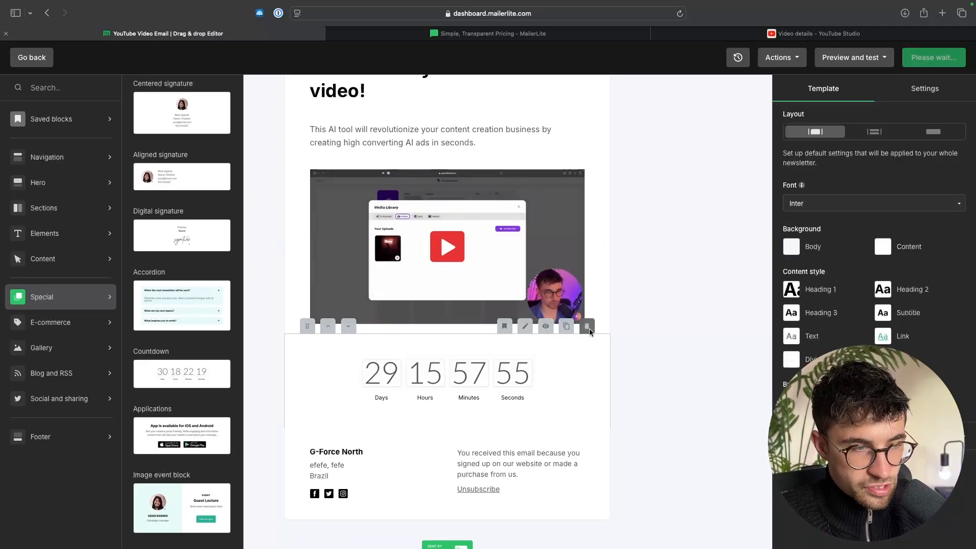
# - Add the E-commerce "2 products" block between the video and the footer
pyautogui.scroll(-3, 224, 381)
pyautogui.scroll(-3, 224, 382)
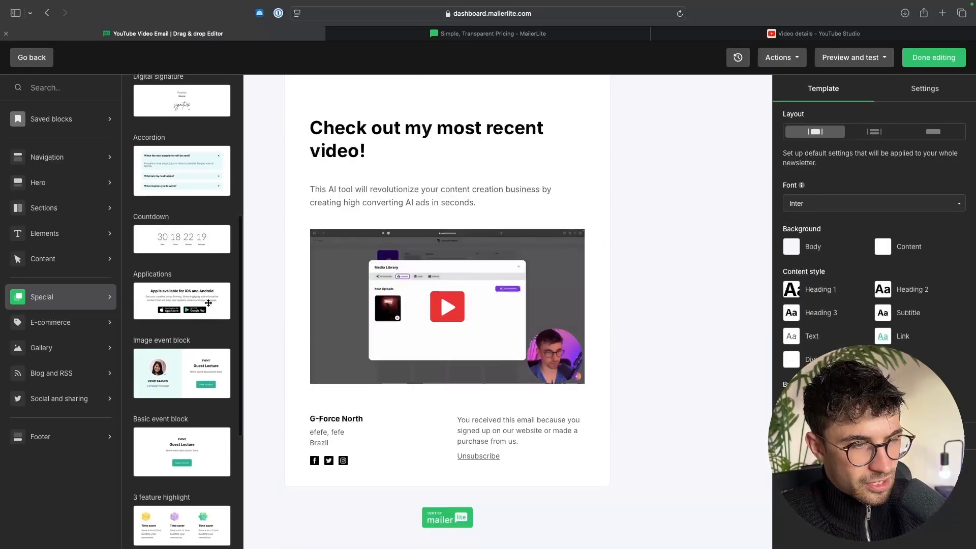
pyautogui.scroll(-5, 177, 344)
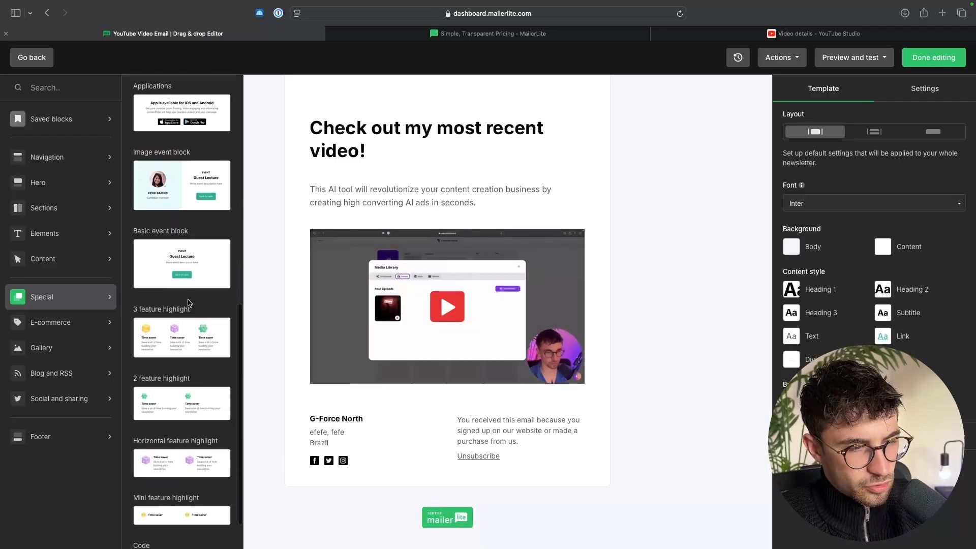
pyautogui.moveTo(181, 284); pyautogui.dragTo(182, 303)
pyautogui.click(59, 327)
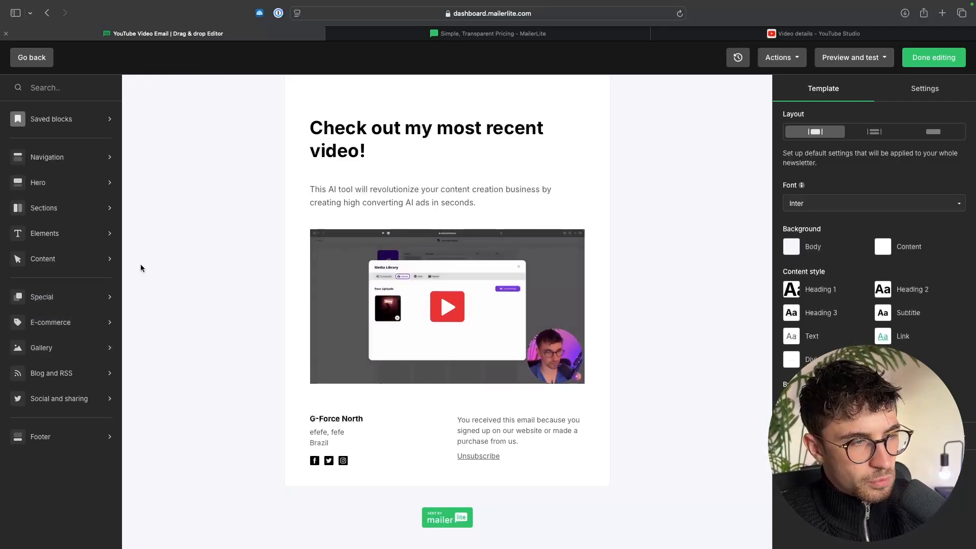
pyautogui.moveTo(69, 332)
pyautogui.moveTo(185, 329); pyautogui.dragTo(396, 407)
pyautogui.scroll(-3, 465, 380)
pyautogui.scroll(-2, 464, 380)
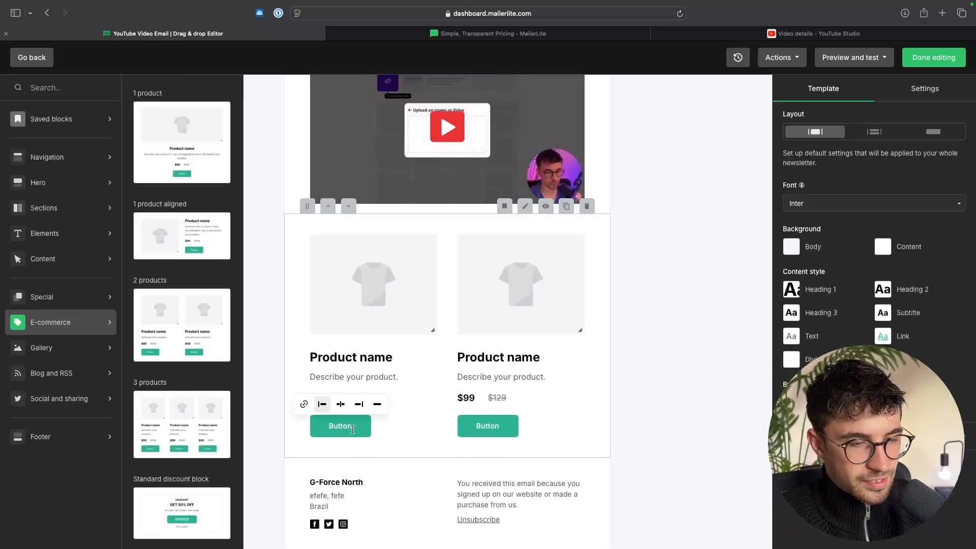
pyautogui.click(494, 426)
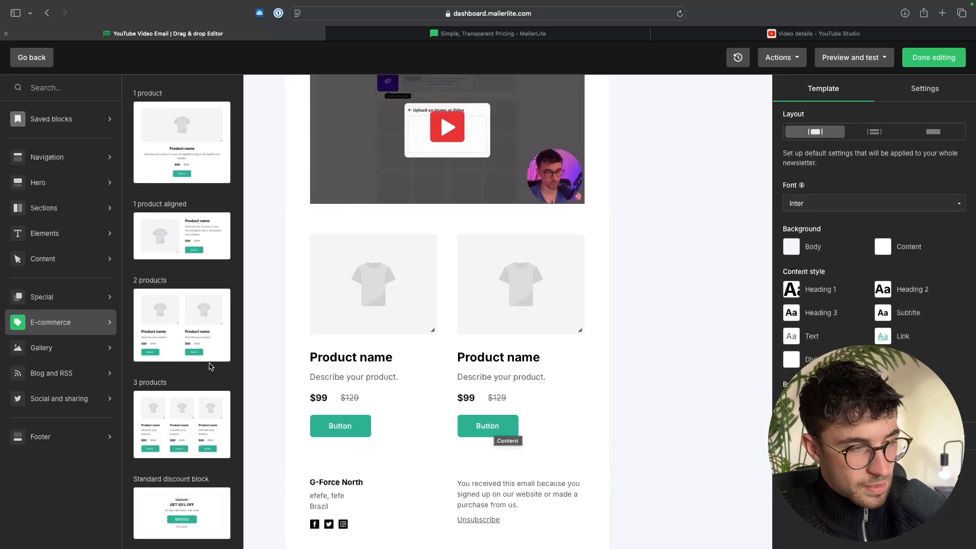
# - Examine the other available block categories, including Social and sharing, and review the email from its beginning
pyautogui.scroll(-2, 199, 378)
pyautogui.click(73, 383)
pyautogui.click(59, 399)
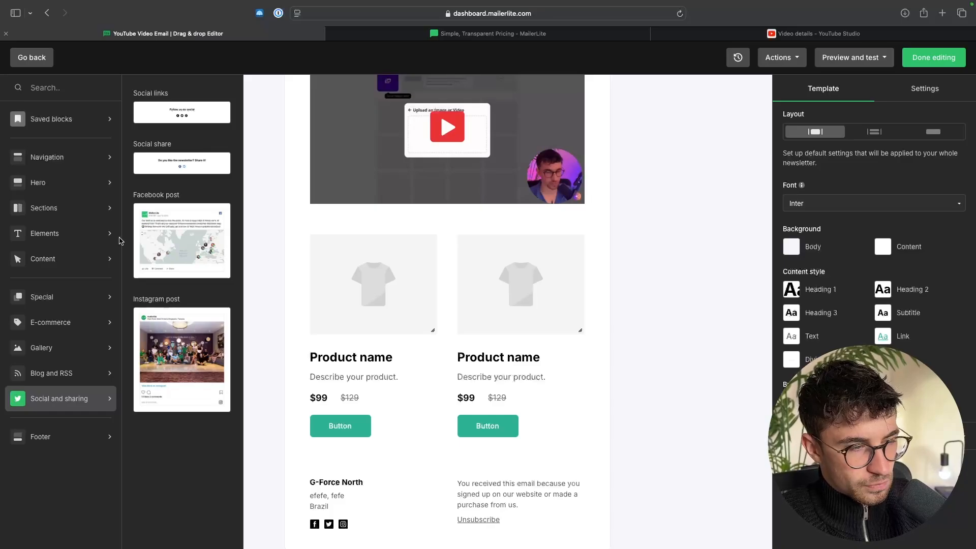
pyautogui.click(80, 240)
pyautogui.scroll(-1, 76, 244)
pyautogui.click(76, 244)
pyautogui.click(59, 399)
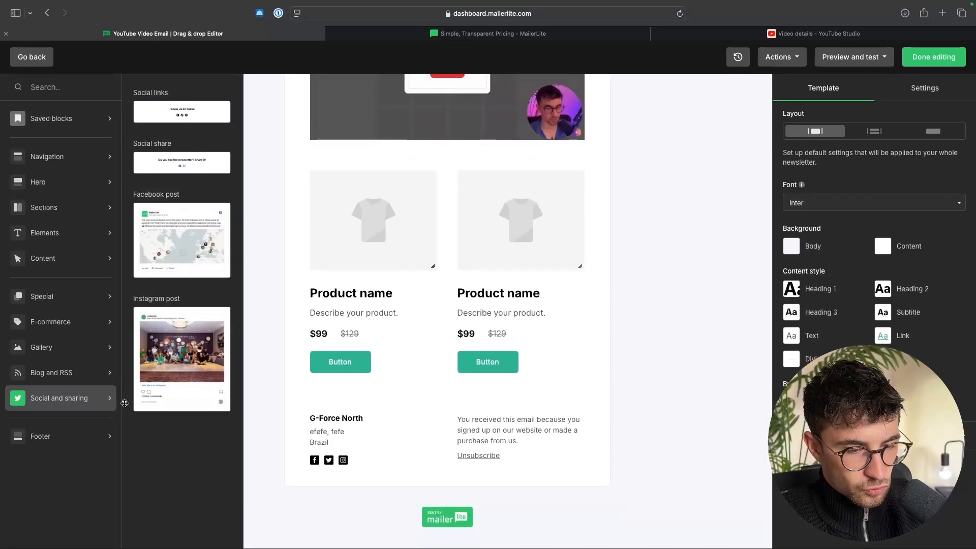
pyautogui.click(408, 412)
pyautogui.scroll(4, 408, 413)
pyautogui.scroll(3, 408, 412)
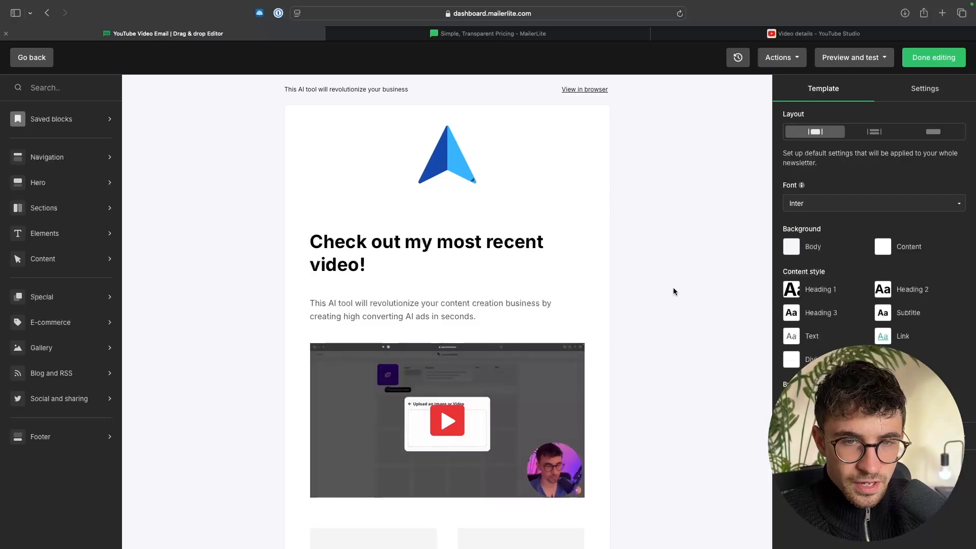
# - Set the border color in the brand settings to the blue #007bff
pyautogui.click(918, 88)
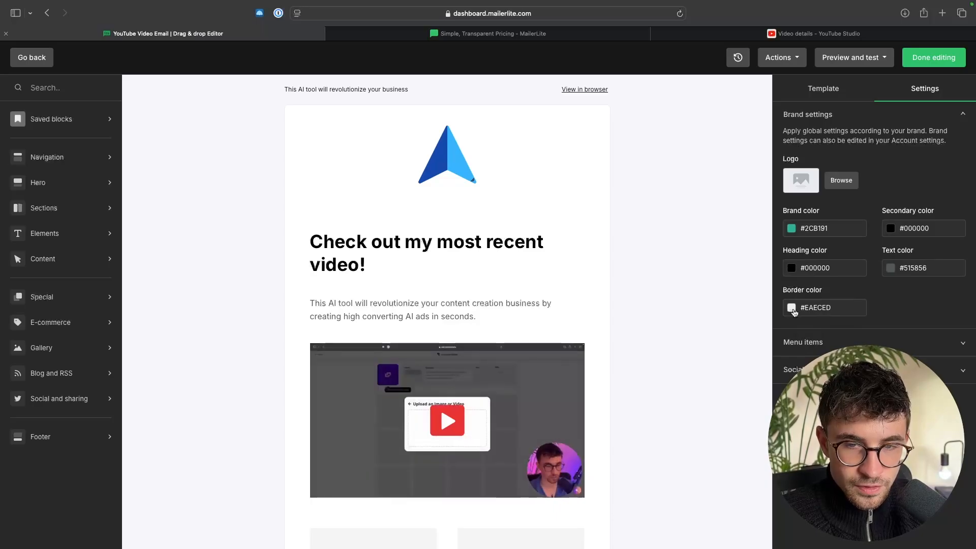
pyautogui.click(808, 308)
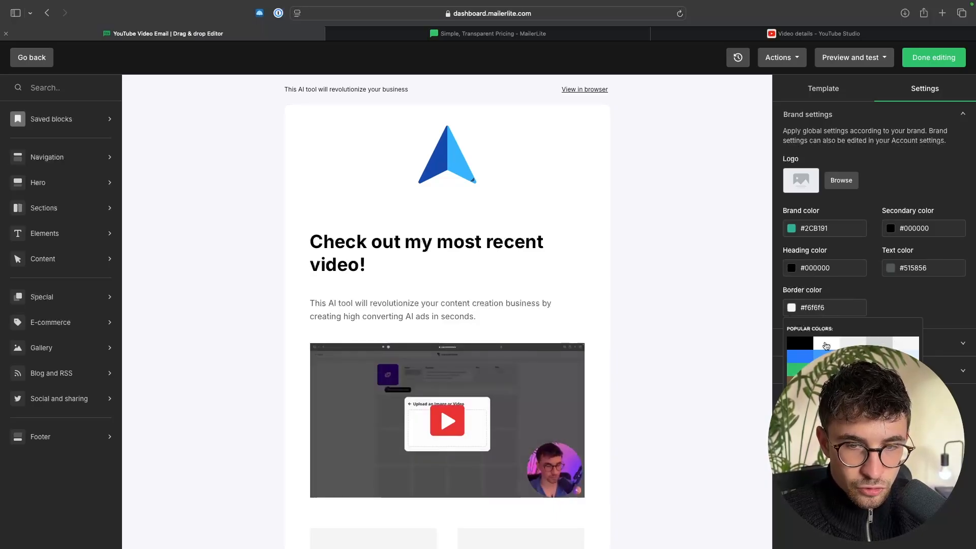
pyautogui.click(804, 355)
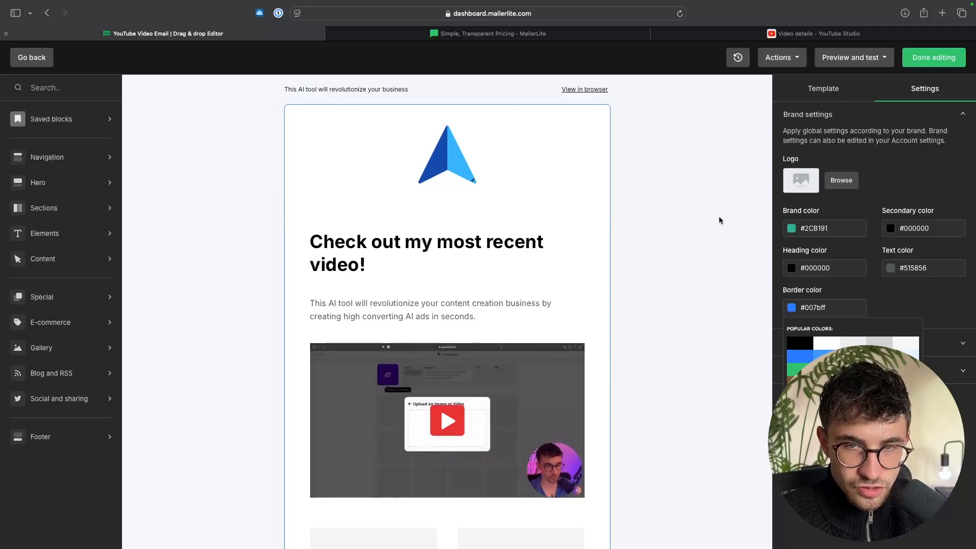
# - Try the green #20c997 as the background color of the logo block
pyautogui.click(497, 162)
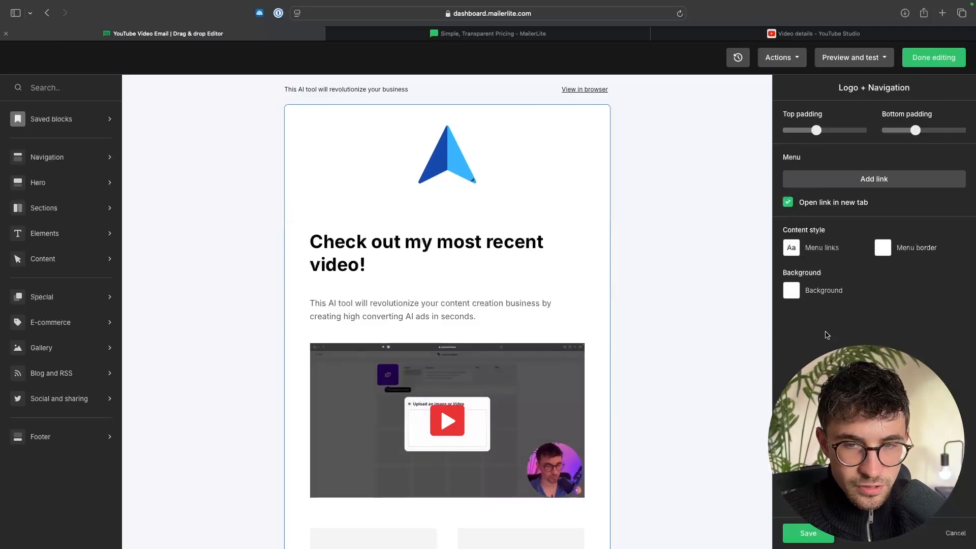
pyautogui.click(791, 290)
pyautogui.click(703, 303)
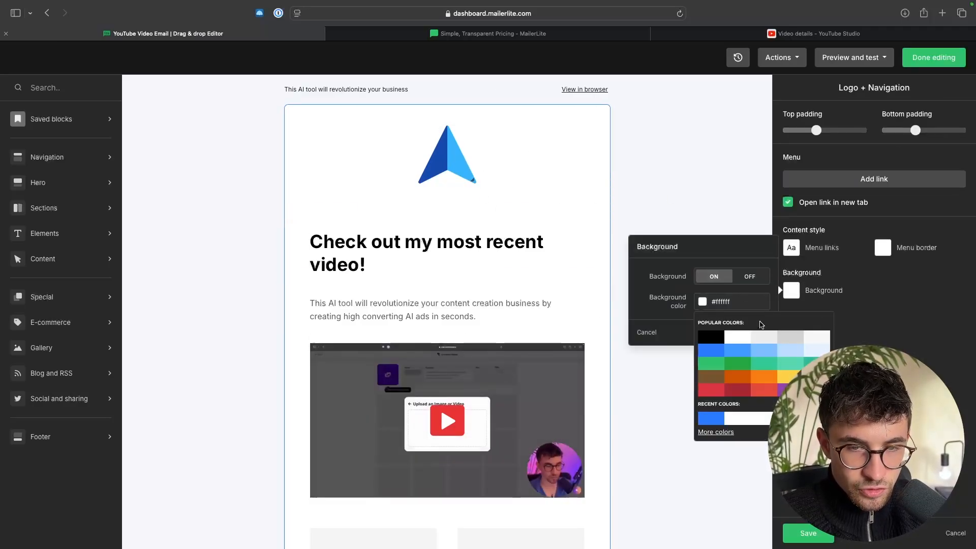
pyautogui.click(792, 364)
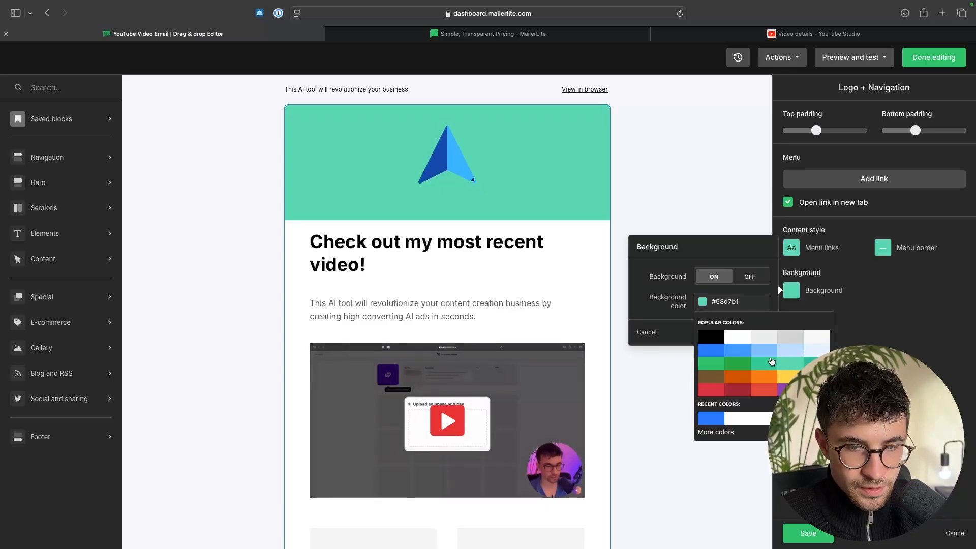
pyautogui.click(771, 361)
# - Try the green #20c997 as the background color of the title block as well
pyautogui.click(590, 254)
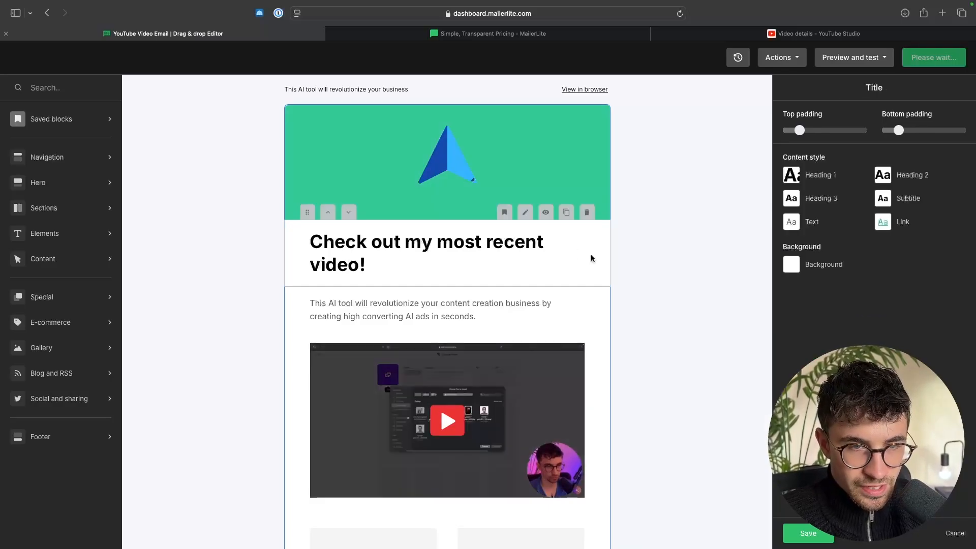
pyautogui.click(800, 264)
pyautogui.click(703, 276)
pyautogui.click(770, 334)
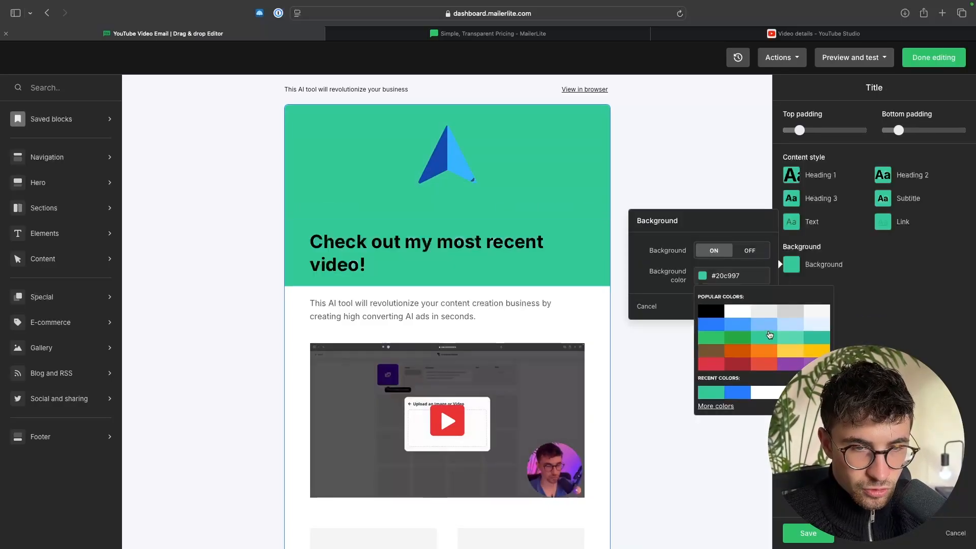
pyautogui.click(677, 165)
# - Undo both block background color changes and the brand border color change through the recent changes history
pyautogui.click(737, 57)
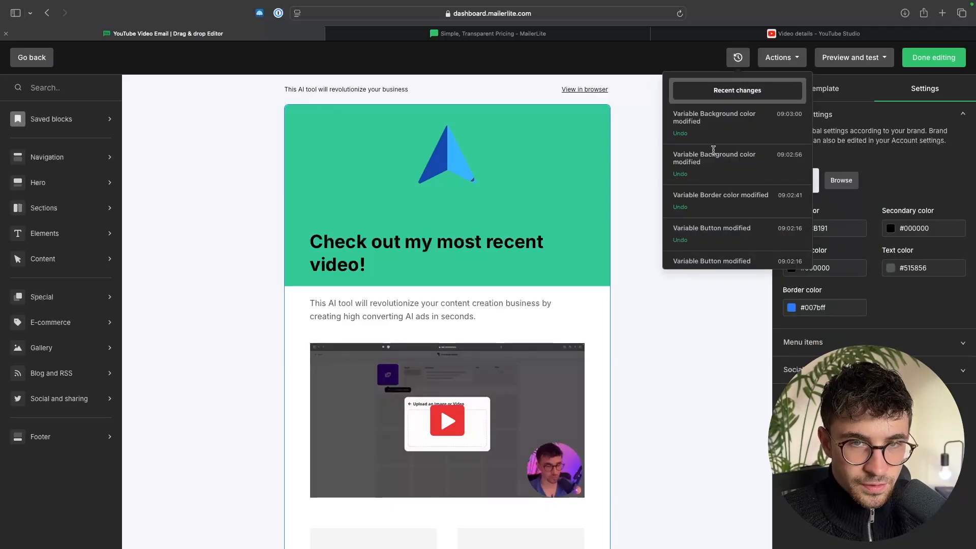
pyautogui.click(680, 207)
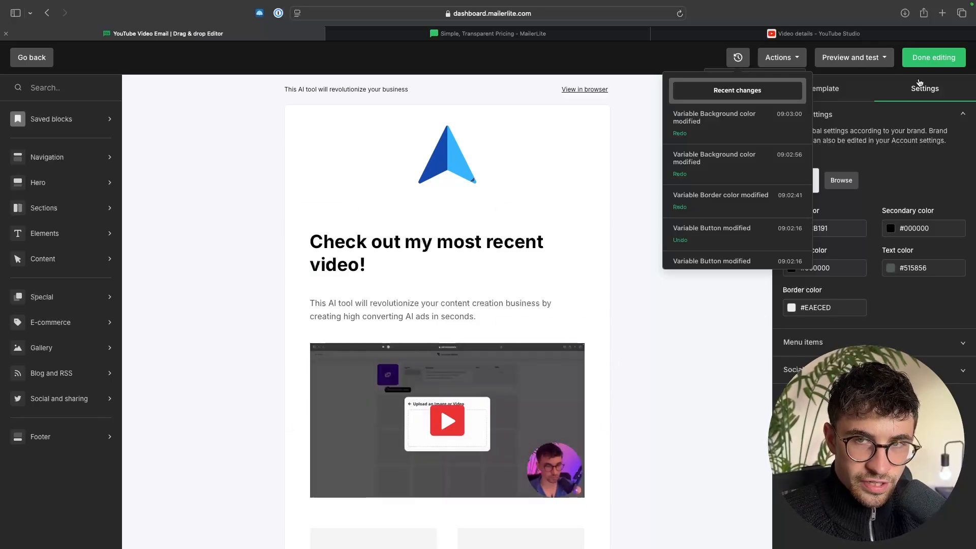
# - Finish editing the email content and go over the campaign details and scheduling options
pyautogui.click(932, 59)
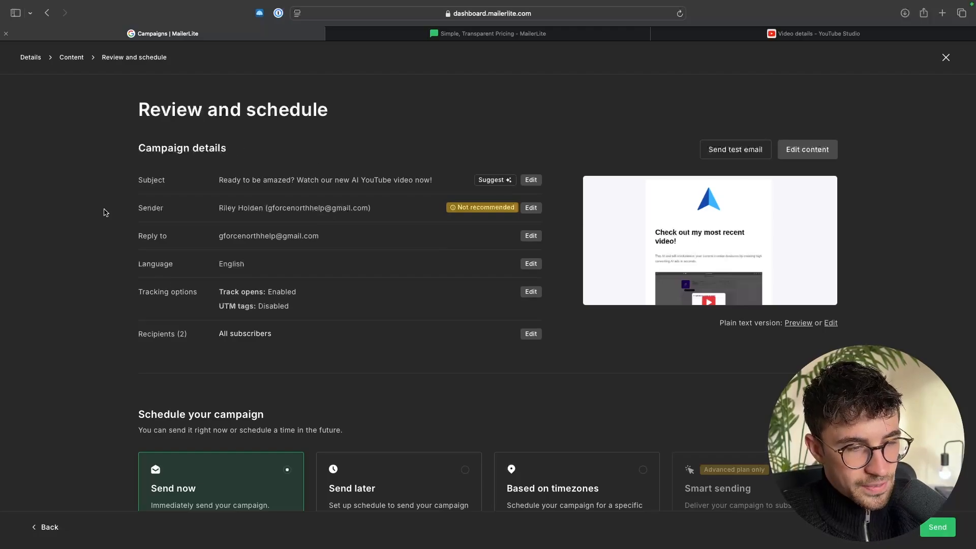
pyautogui.scroll(-2, 208, 198)
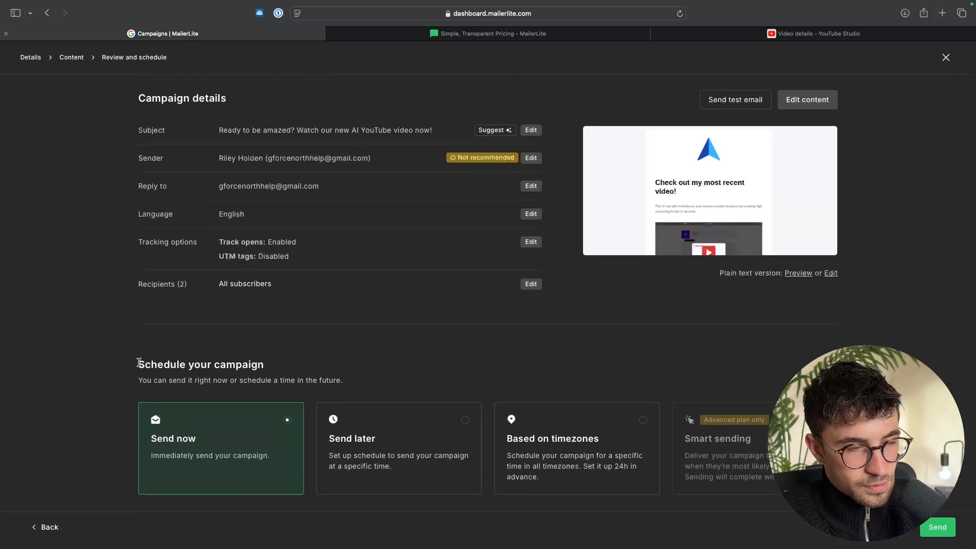
pyautogui.click(280, 366)
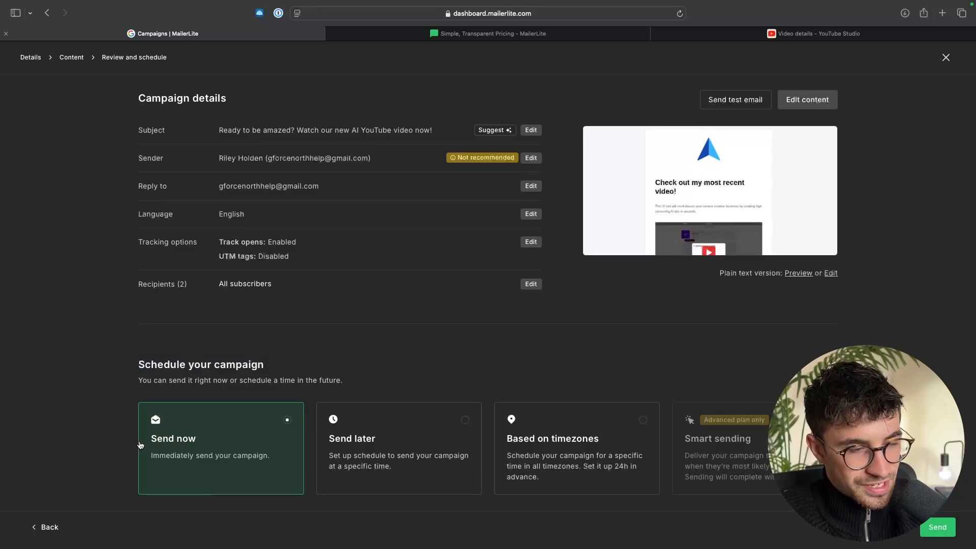
# - Choose to send the campaign later and set the sending time to 15:00
pyautogui.click(416, 469)
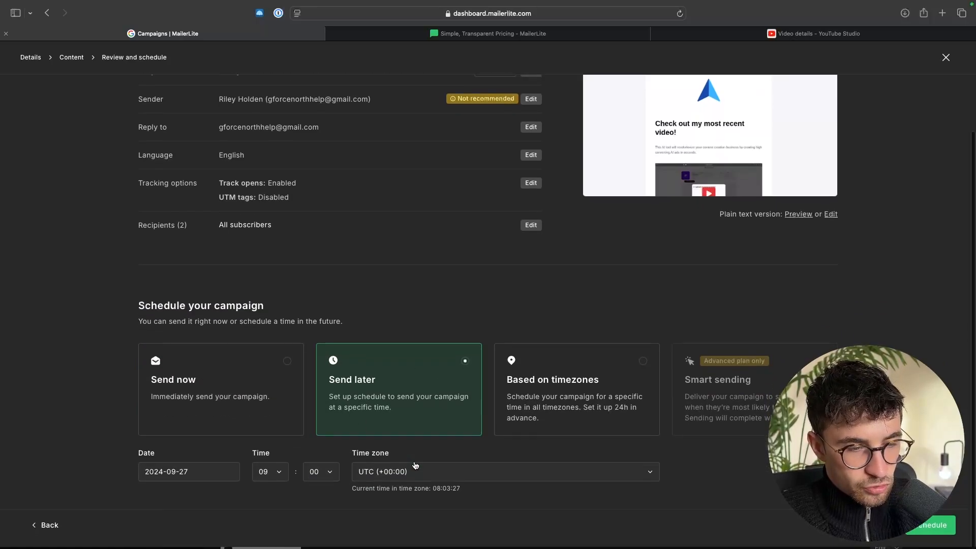
pyautogui.scroll(-2, 422, 453)
pyautogui.moveTo(970, 7)
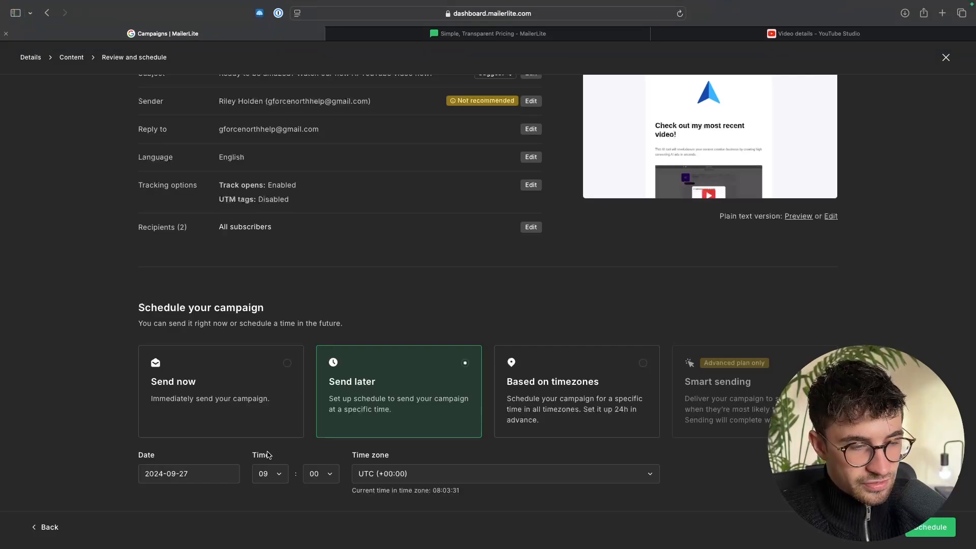
pyautogui.click(269, 473)
pyautogui.scroll(-2, 273, 427)
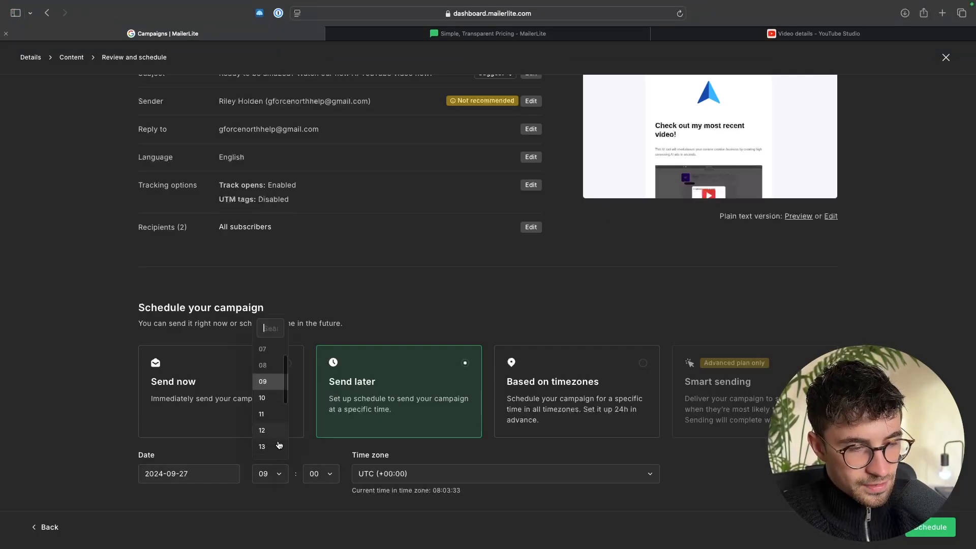
pyautogui.click(267, 421)
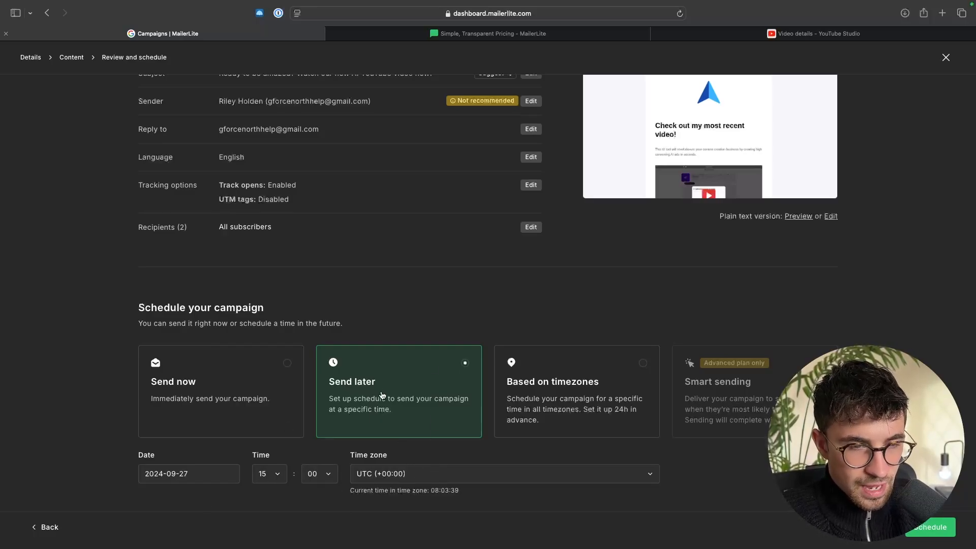
# - Schedule the campaign with these settings and check its planned sending time in the Outbox
pyautogui.scroll(1, 568, 437)
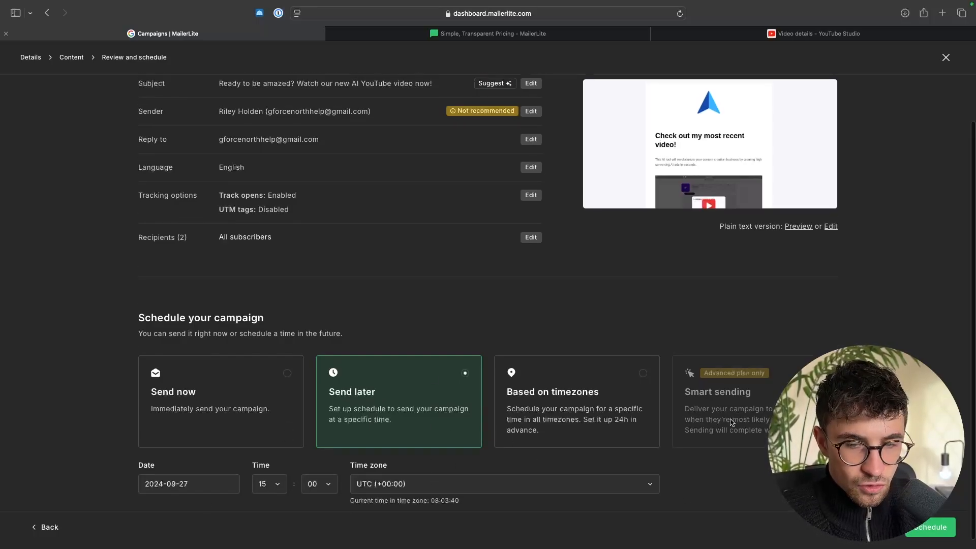
pyautogui.click(936, 533)
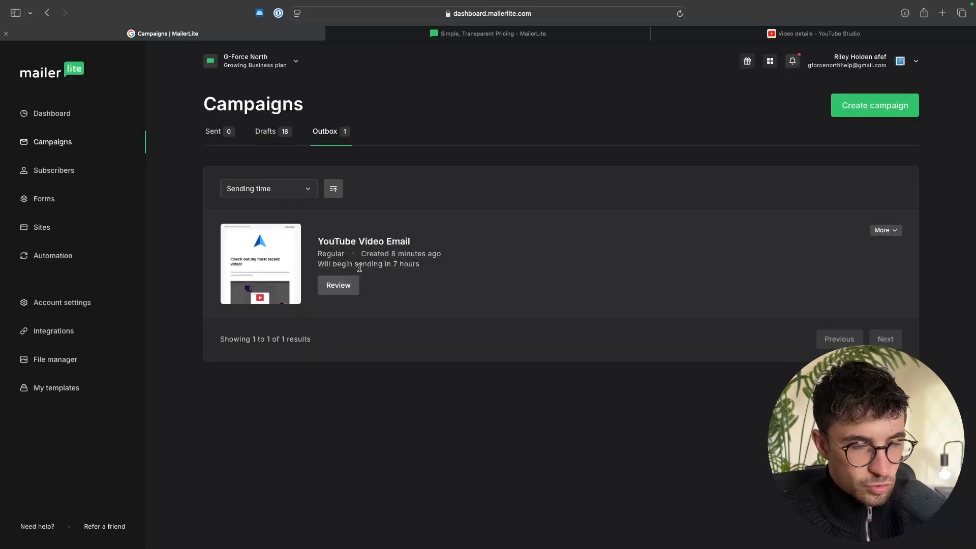
pyautogui.moveTo(319, 266); pyautogui.dragTo(434, 275)
pyautogui.click(465, 277)
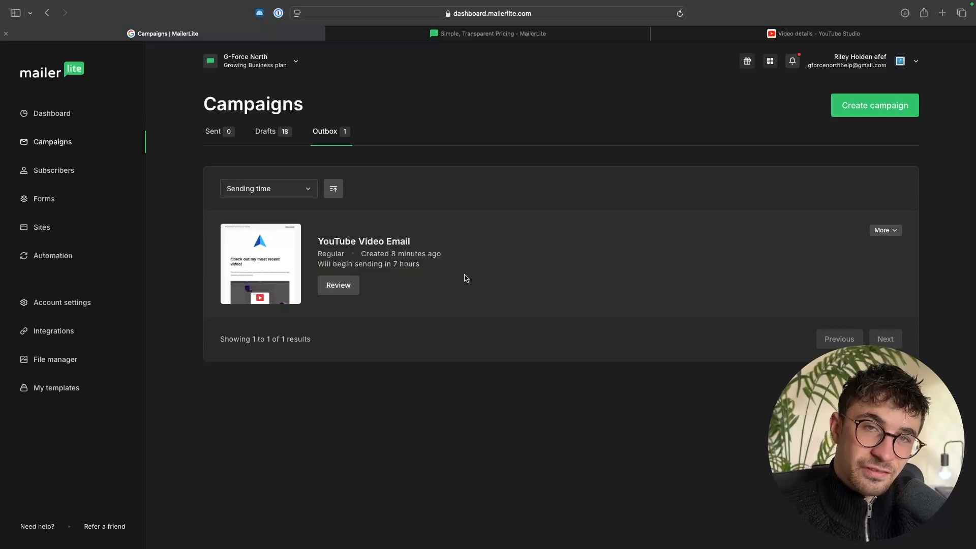